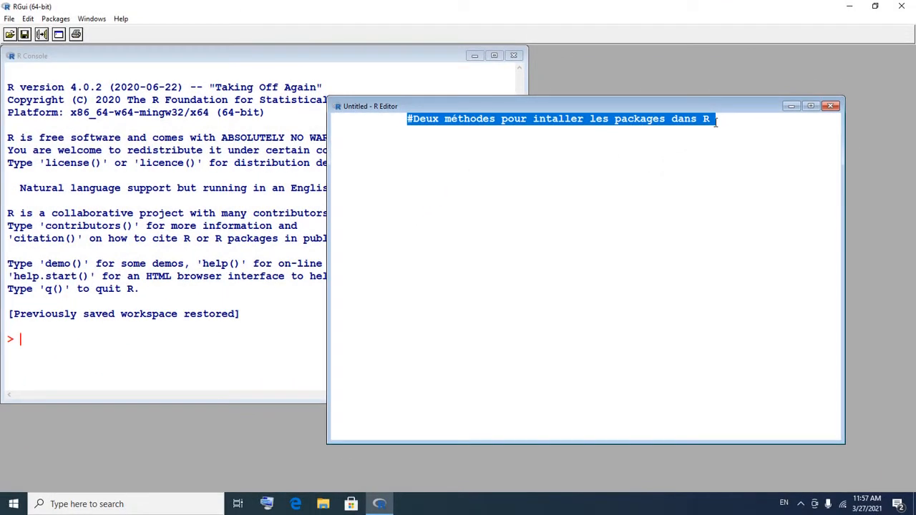
Step: Add the comment line "#Methode1: install.packages" below the title comment in the script
left_click(715, 121)
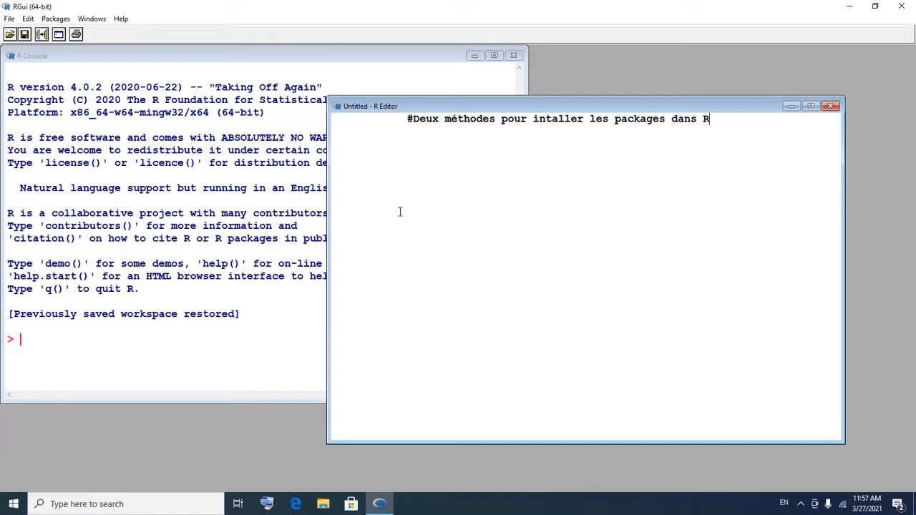
key("Return")
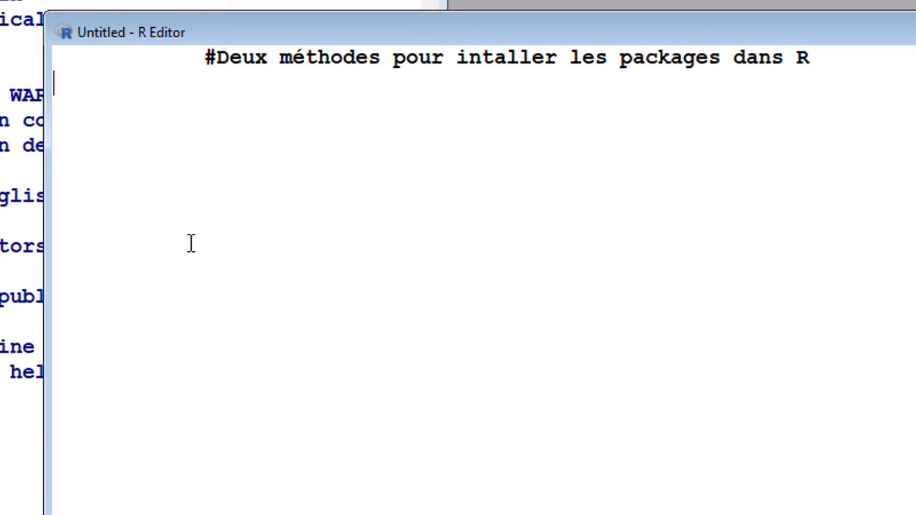
type("M")
key("BackSpace")
type("#")
type("Methode")
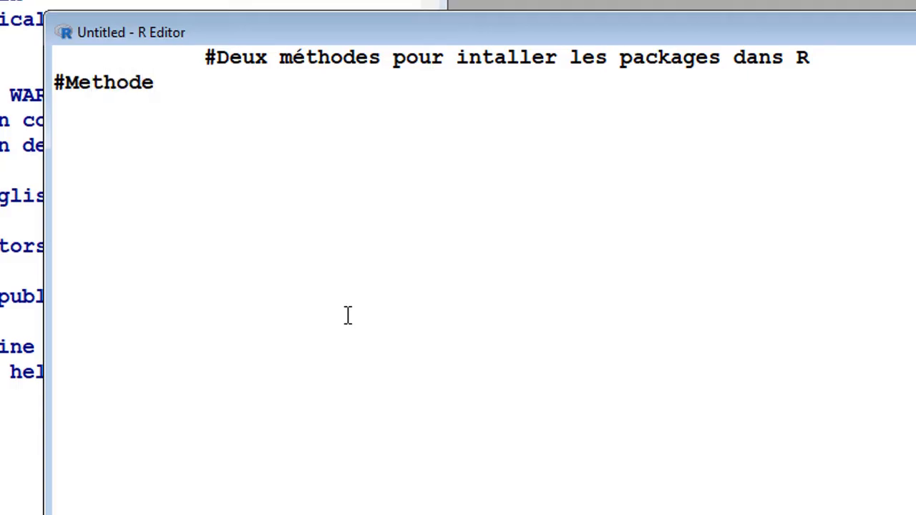
type("!")
key("BackSpace")
type("1: instal")
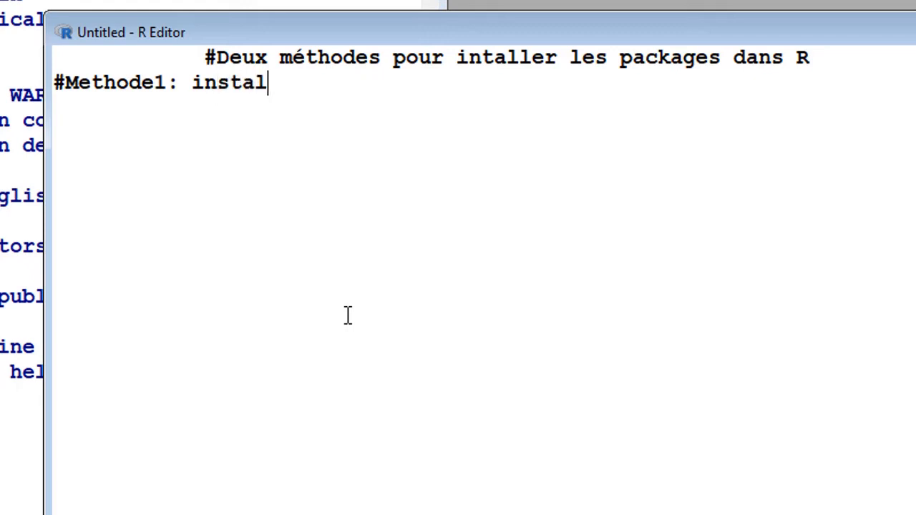
type("l.packages")
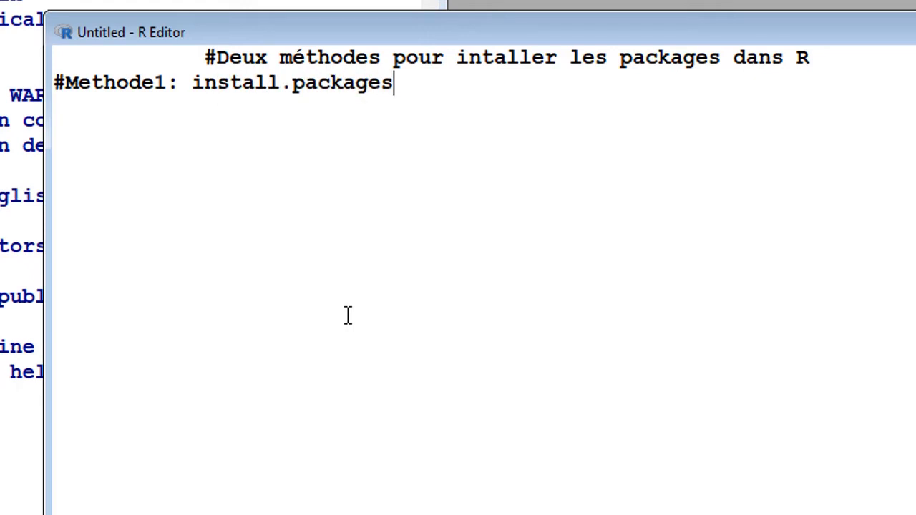
Step: Write install.packages("FactoMineR") on a new line under the Methode1 comment
key("Return")
left_click(174, 143)
key("BackSpace")
left_click_drag(336, 24, 221, 0)
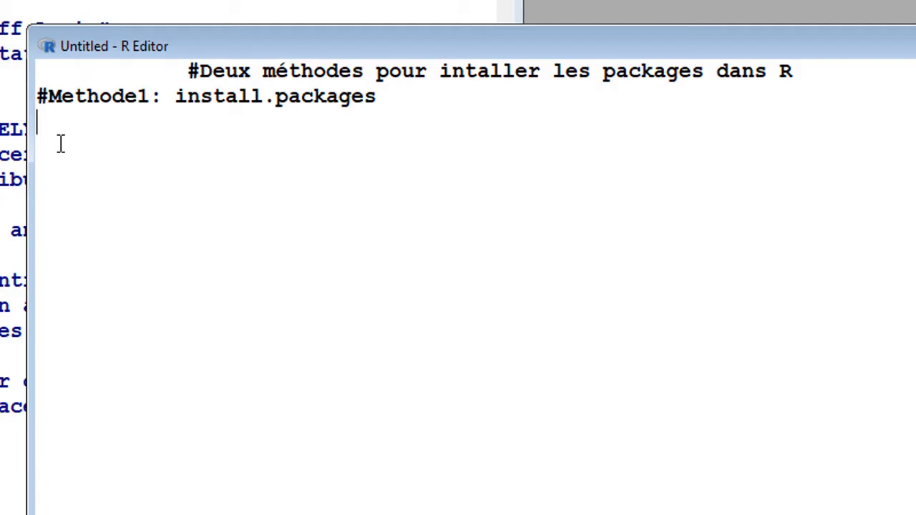
type("install")
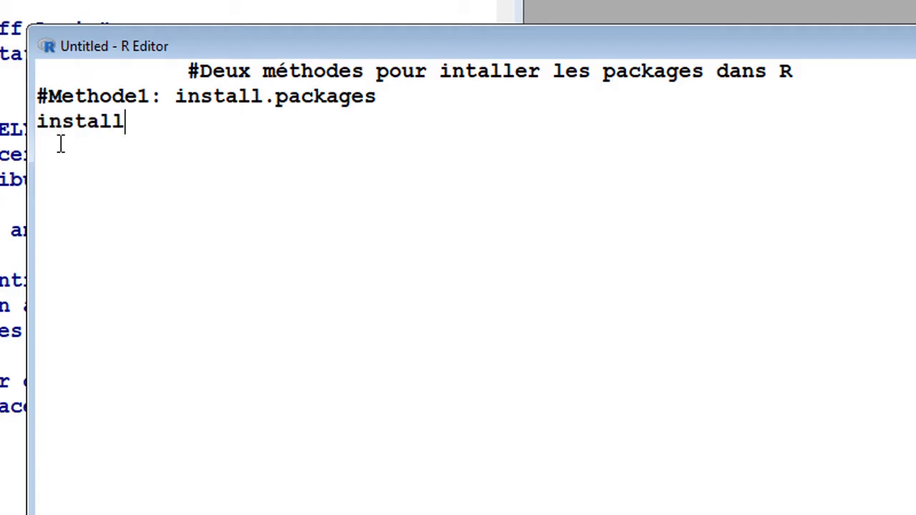
type(".package")
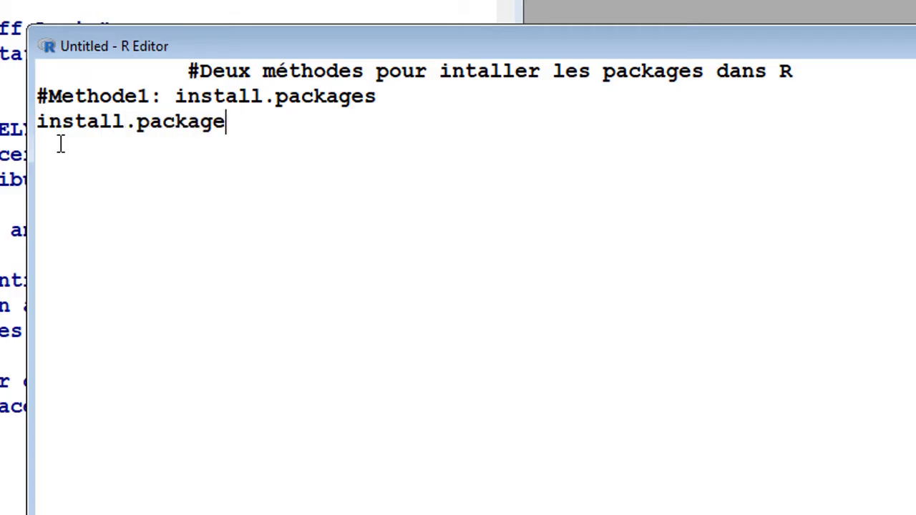
type("s(\"")
type("F")
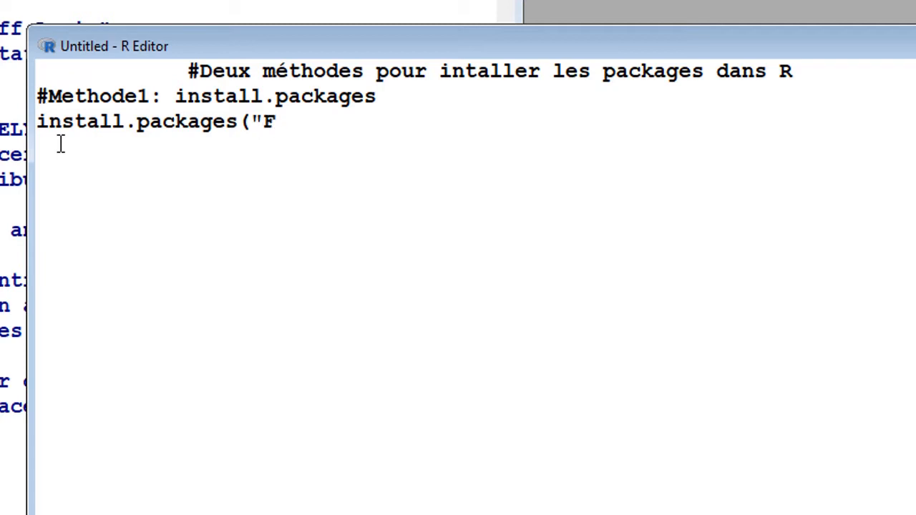
type("acto")
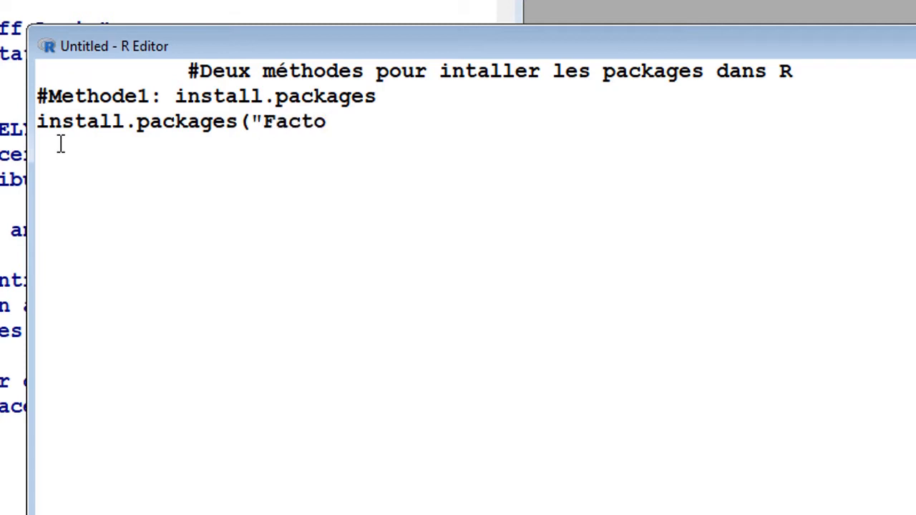
type("MineR")
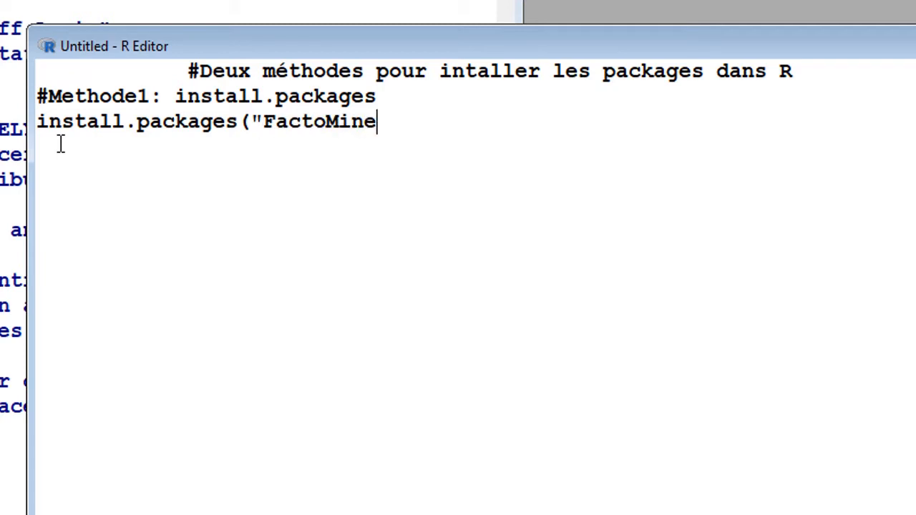
type("\")")
Step: Run the install.packages("FactoMineR") line and choose France (Marseille) [https] as the CRAN mirror
left_click_drag(420, 127, 29, 127)
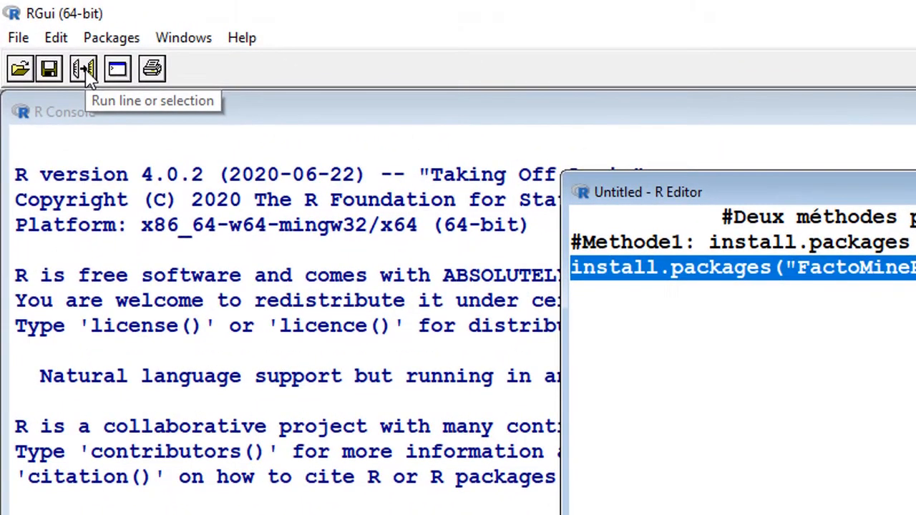
left_click(84, 70)
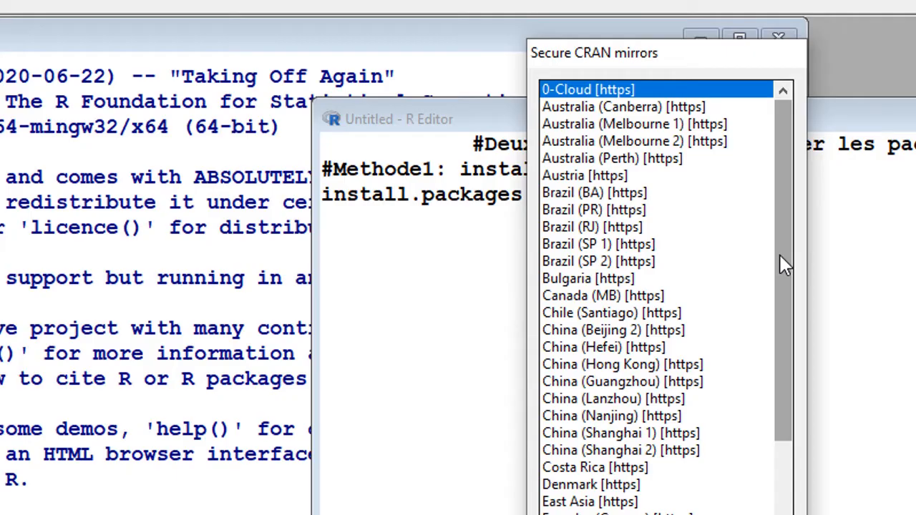
left_click_drag(781, 259, 771, 352)
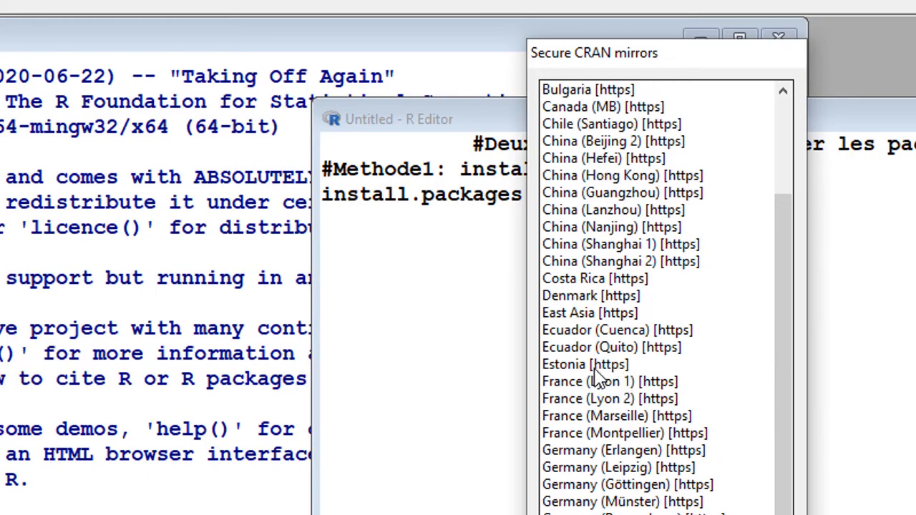
left_click(603, 421)
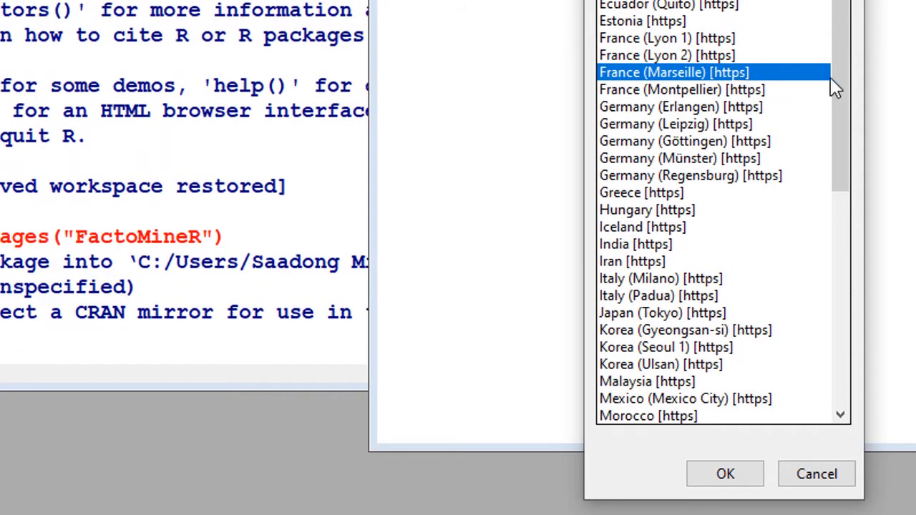
left_click_drag(849, 90, 849, 147)
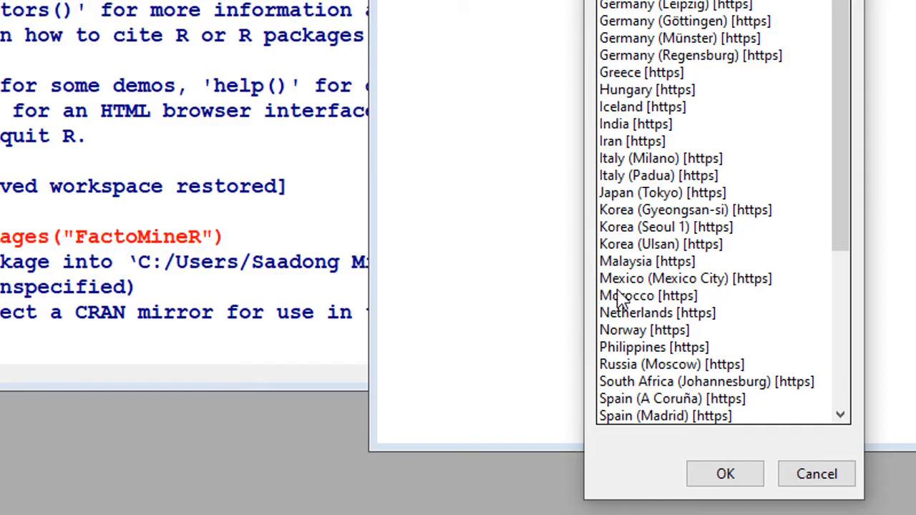
left_click(727, 476)
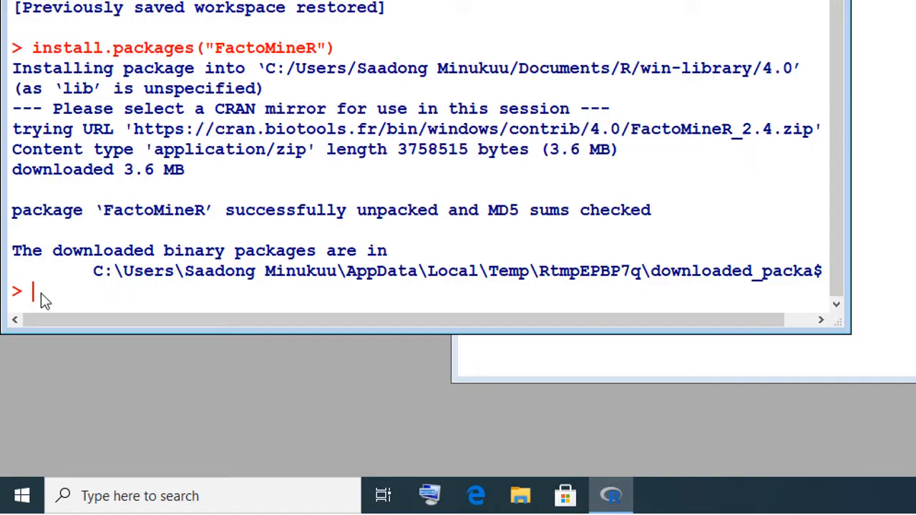
left_click_drag(21, 292, 13, 290)
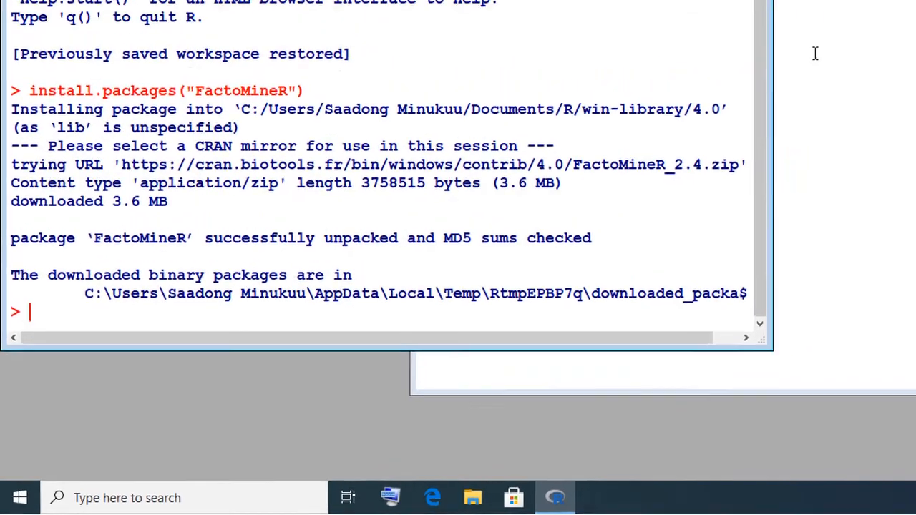
Step: Return to the script and add library(FactoMineR) on a new line below the install command
left_click(898, 8)
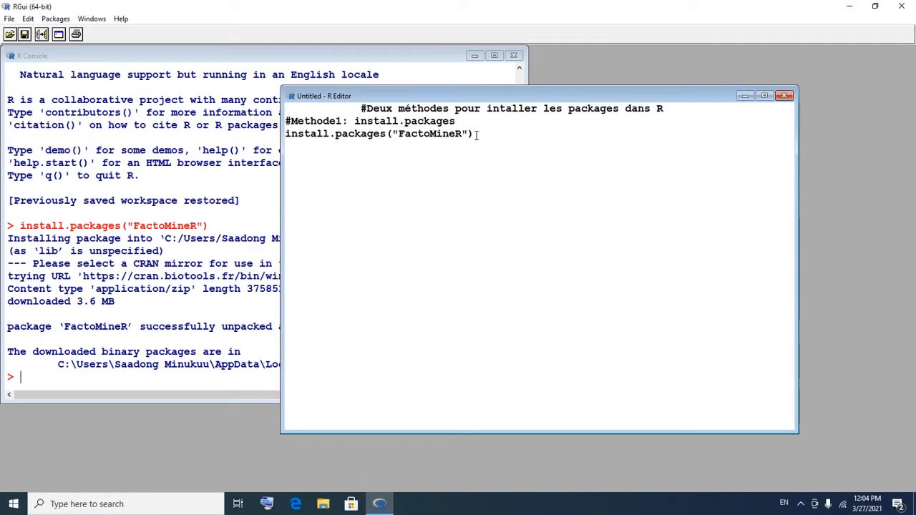
left_click(146, 367)
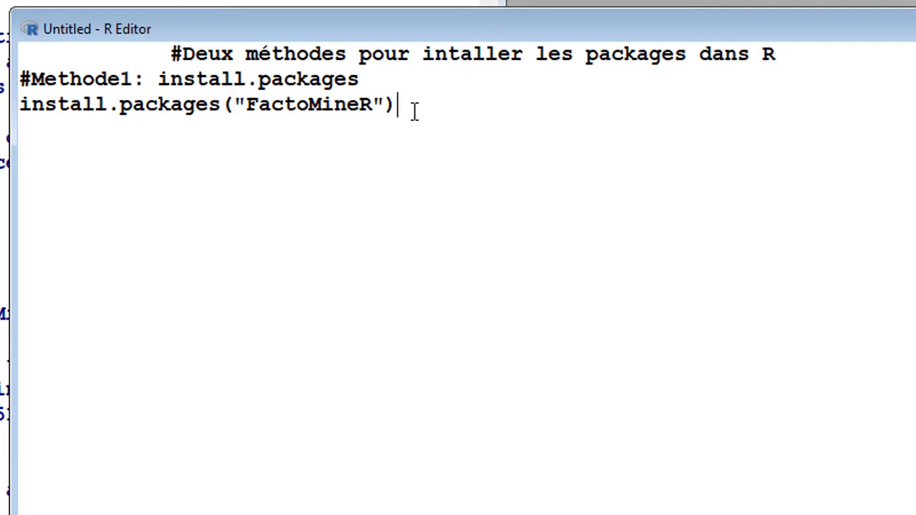
key("Return")
type("librar")
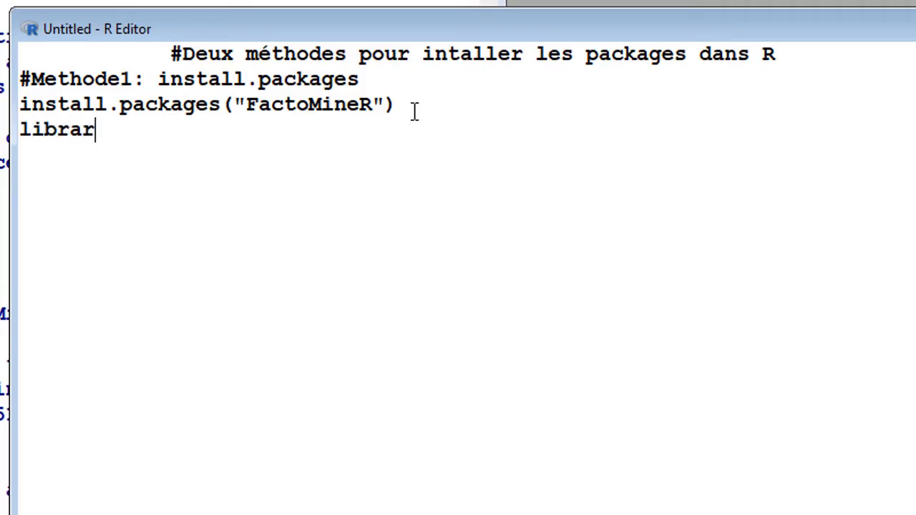
type("y(")
type("Fact")
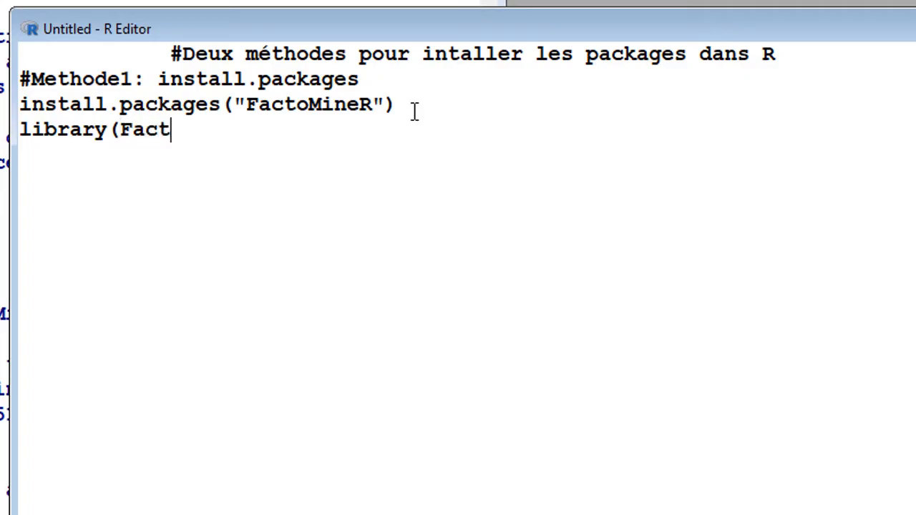
type("oMi")
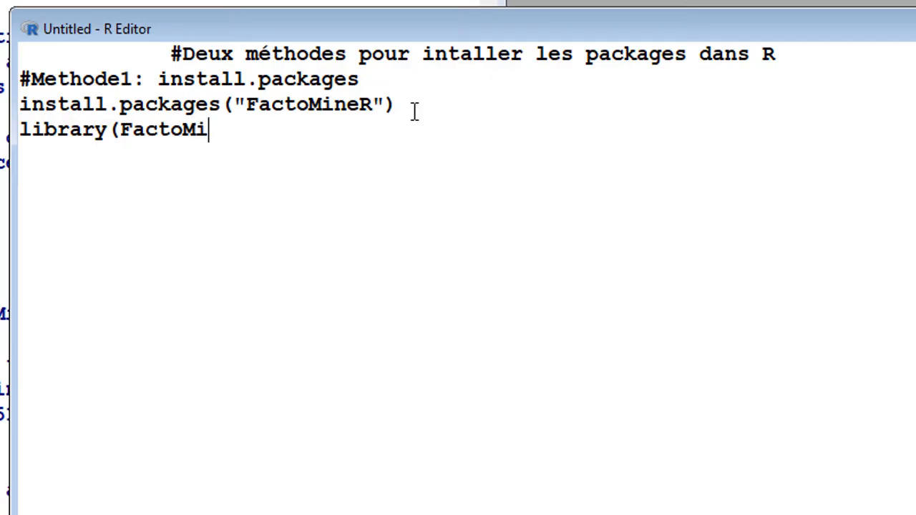
type("neR")
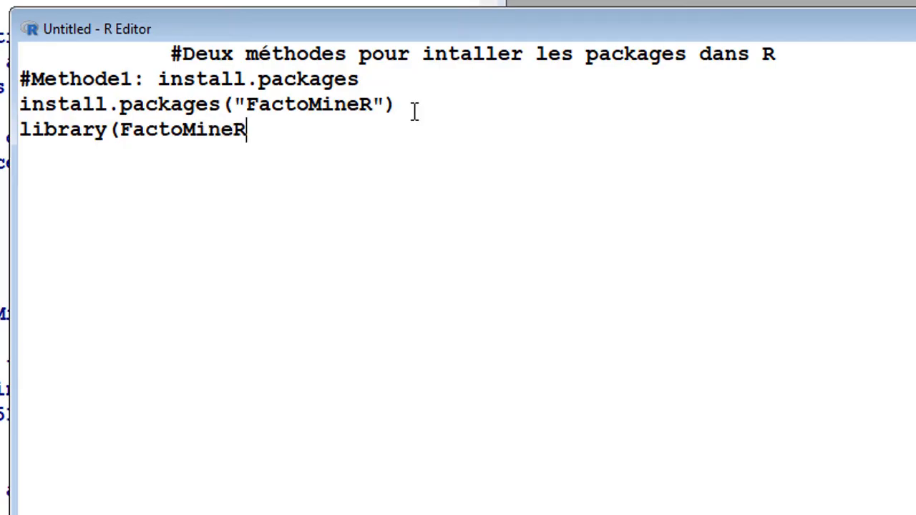
type(")")
Step: Run the library(FactoMineR) line and move the script window aside to uncover the console output
left_click_drag(257, 134, 21, 143)
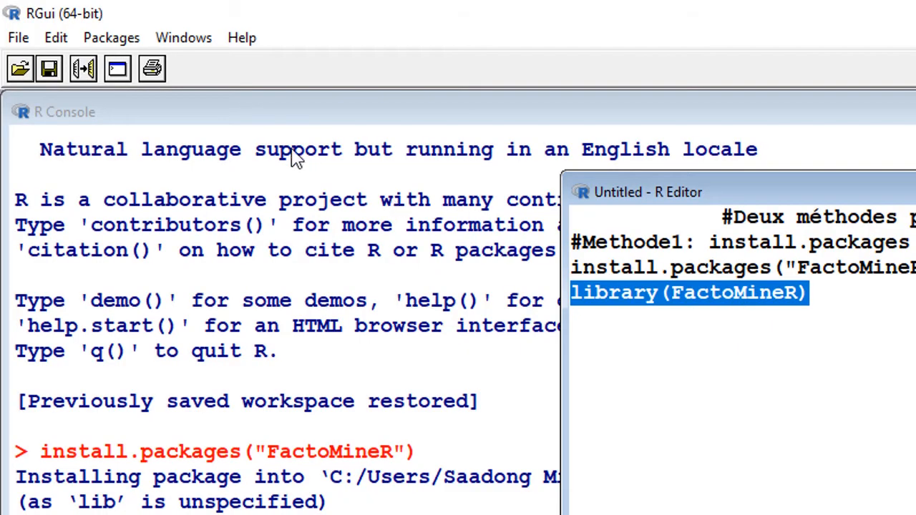
left_click(83, 70)
left_click(83, 70)
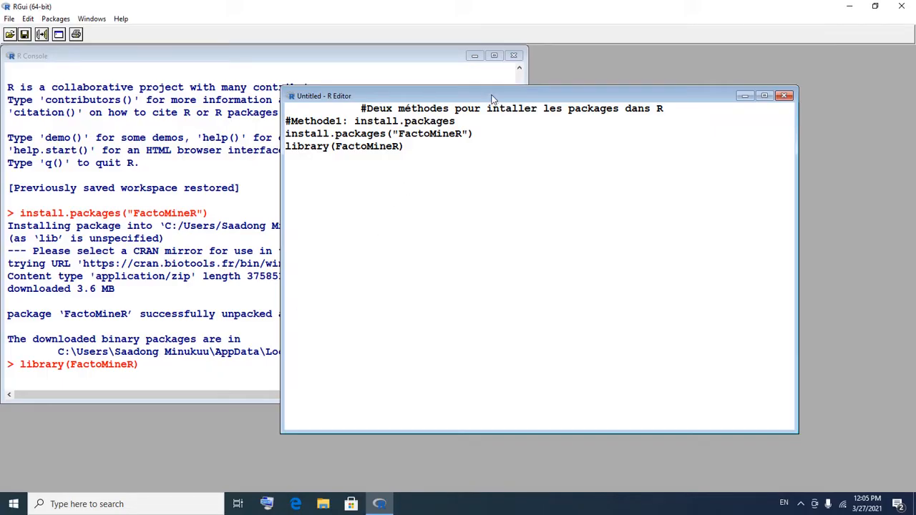
left_click_drag(492, 98, 606, 83)
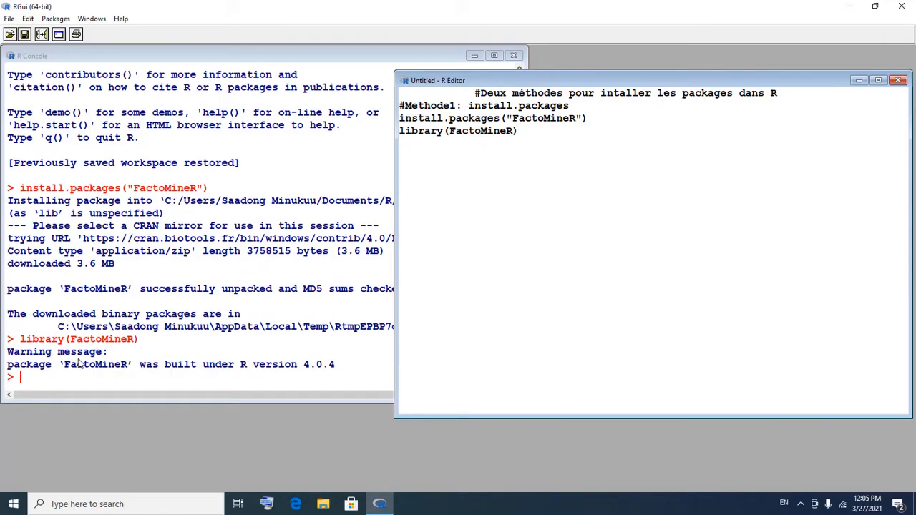
Step: Below the library(FactoMineR) line, leave a blank line and write "Methode2: Cette methode concern un package deja telechargé"
left_click(292, 356)
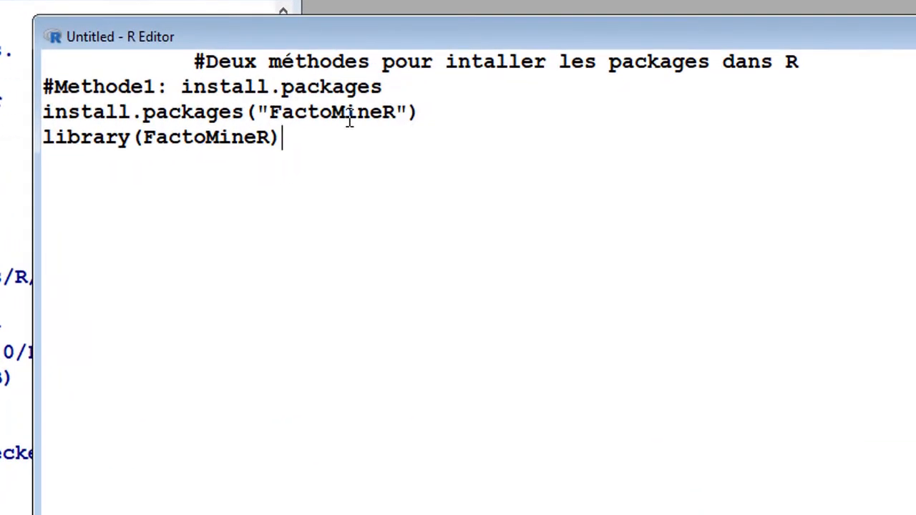
key("Return")
type("Methode")
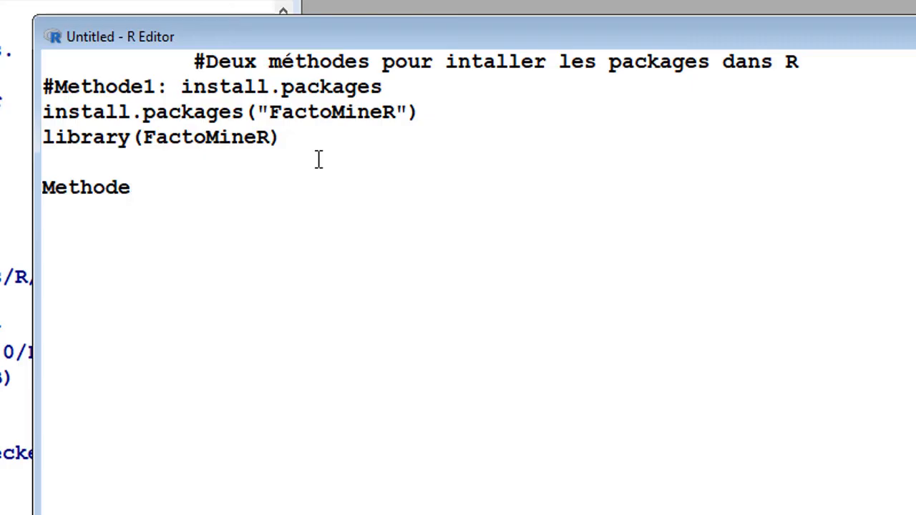
type("2:")
type("Cette ")
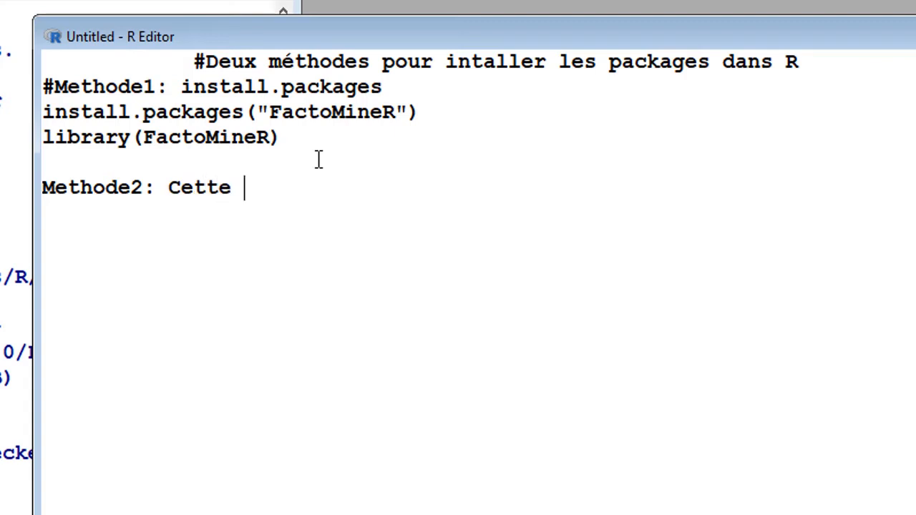
type("method")
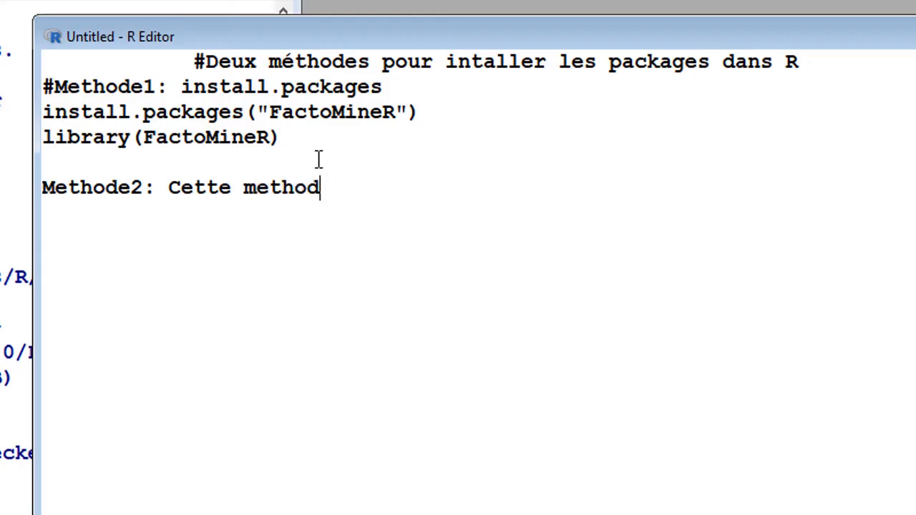
type("e conc")
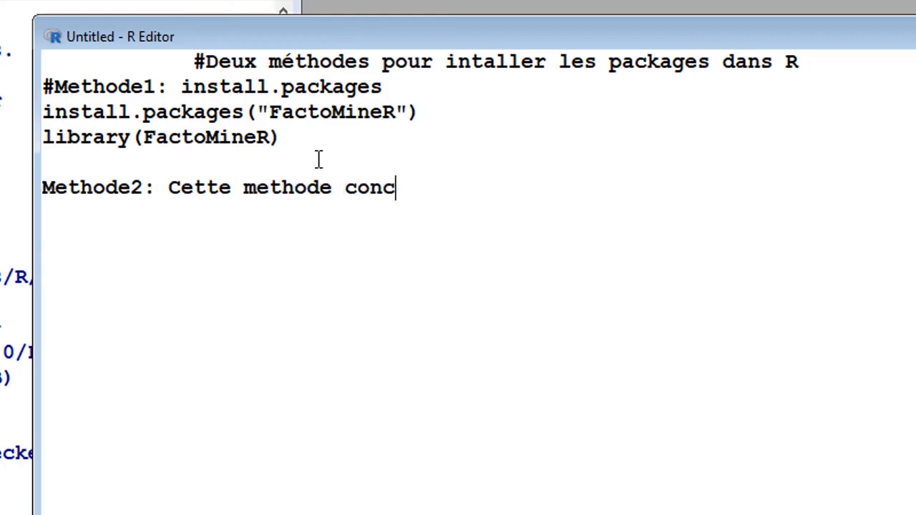
type("ern u")
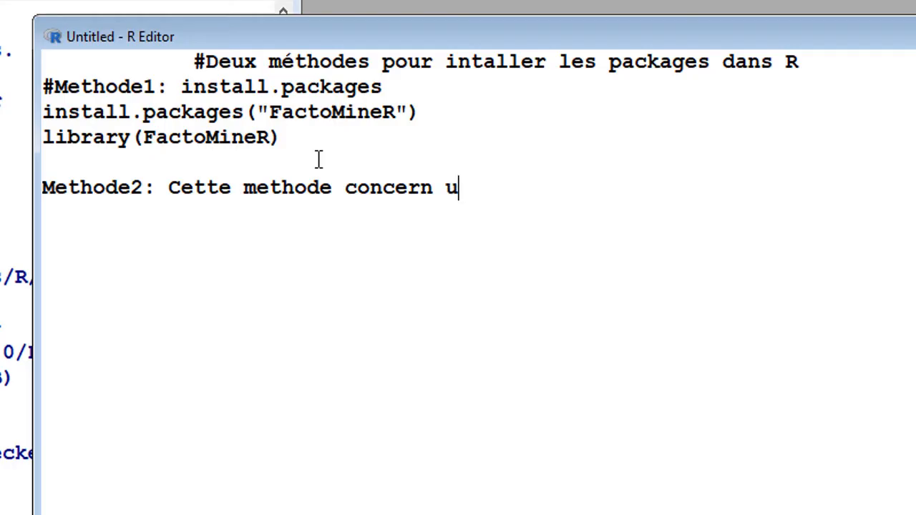
type("n pack")
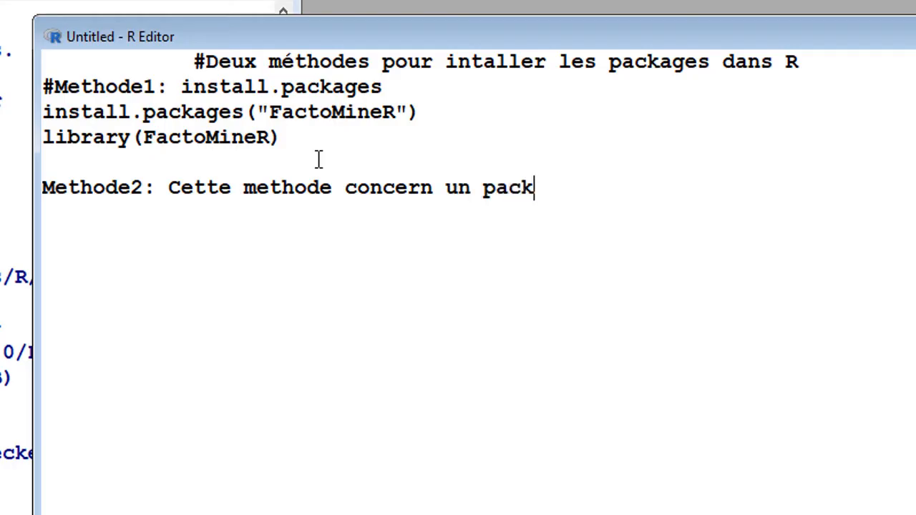
type("age ")
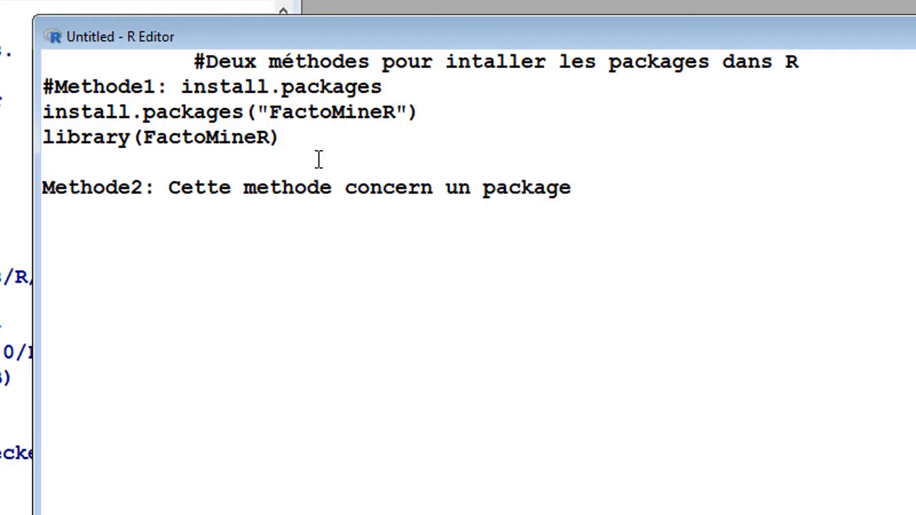
type("deja ")
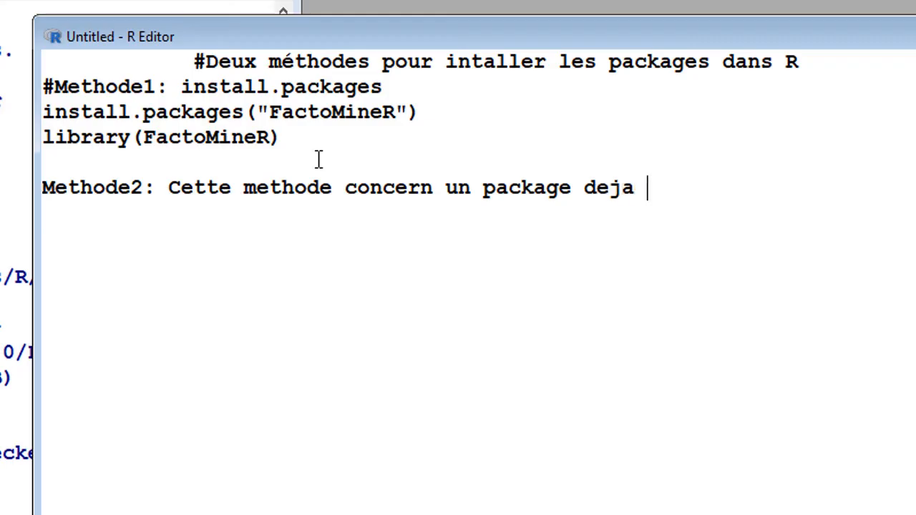
type("d")
key("BackSpace")
type("tel")
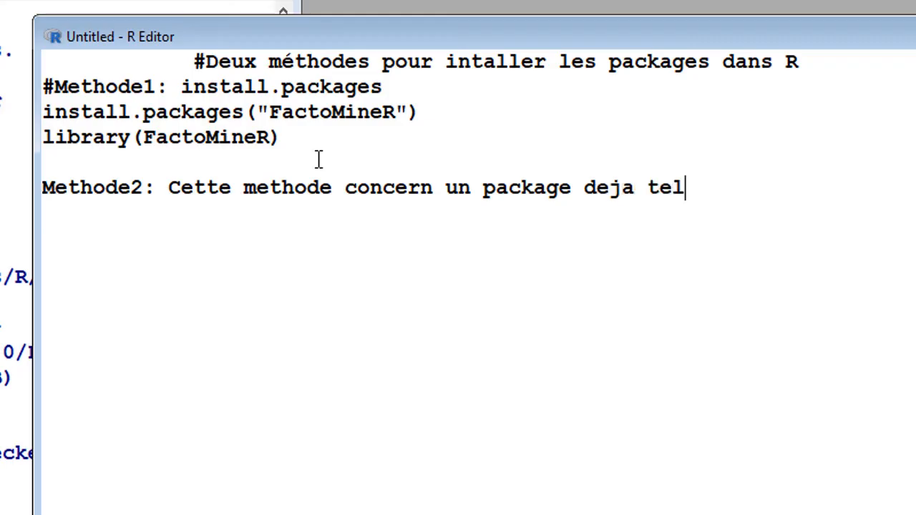
type("echar")
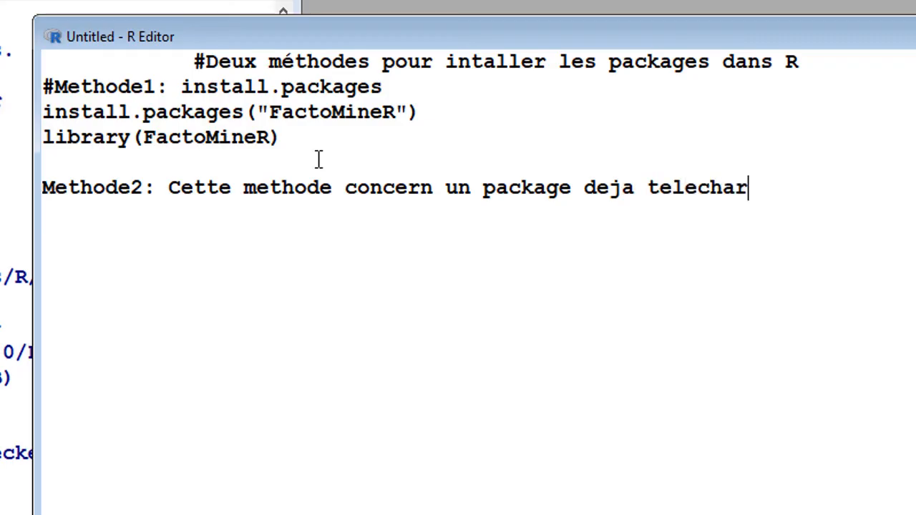
type("ge")
key("BackSpace")
type("é")
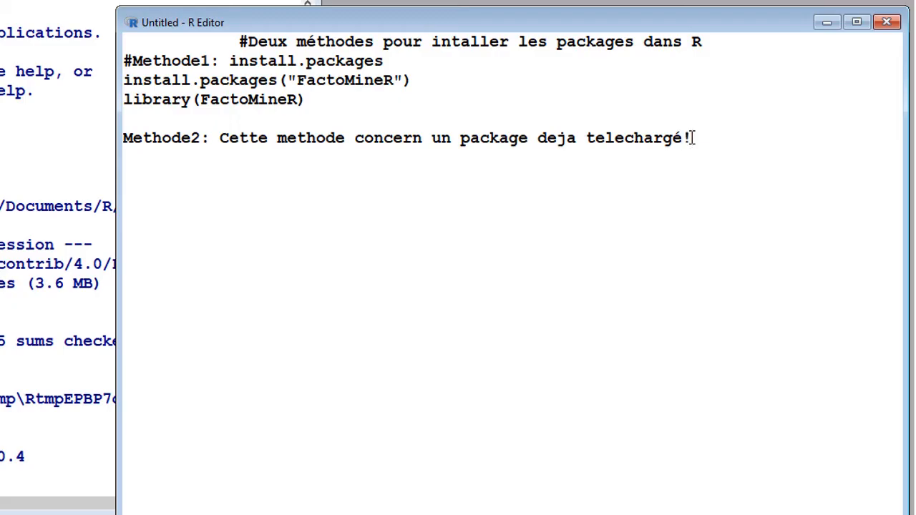
Step: Append "/methode manuelle" to the end of the Methode2 line and start a new line below it
type("s")
key("BackSpace")
type("?")
key("BackSpace")
type("/methode m")
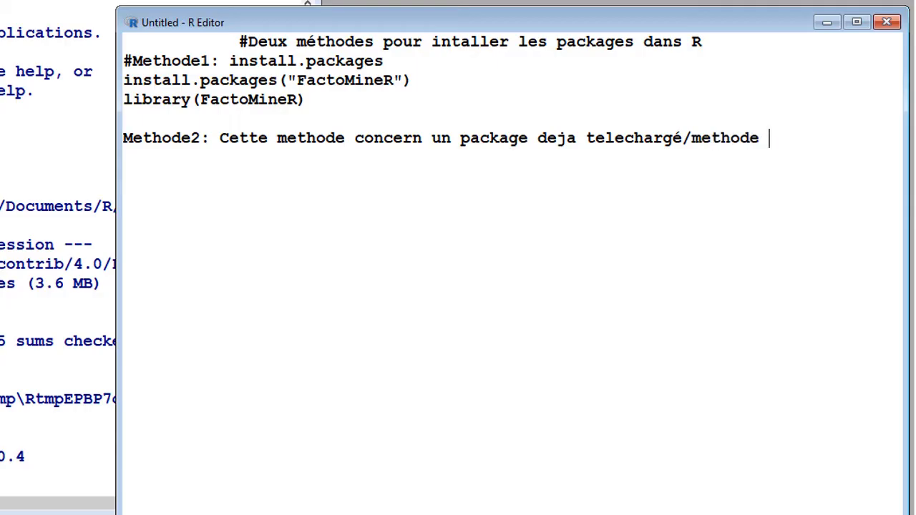
type("anuelle")
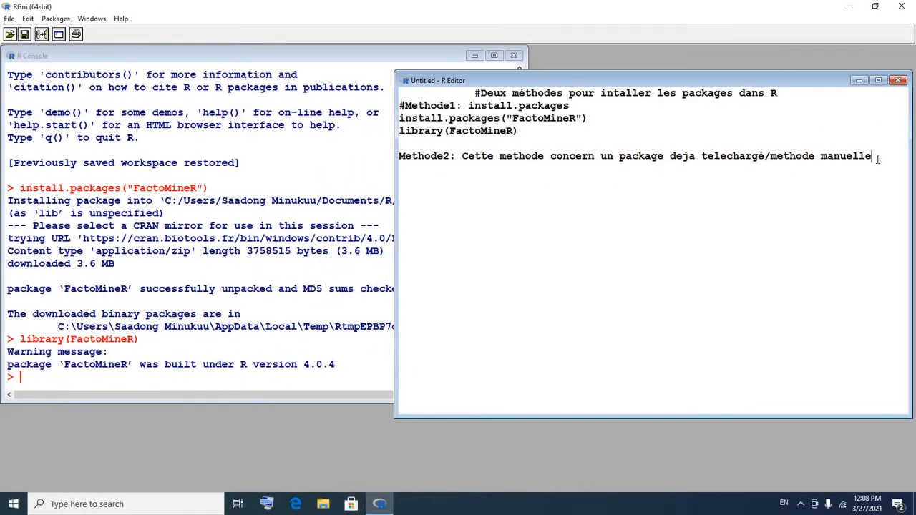
key("Return")
Step: Minimize RGui, switch to Firefox and search Google for "factoextra r CRAN"
left_click(846, 6)
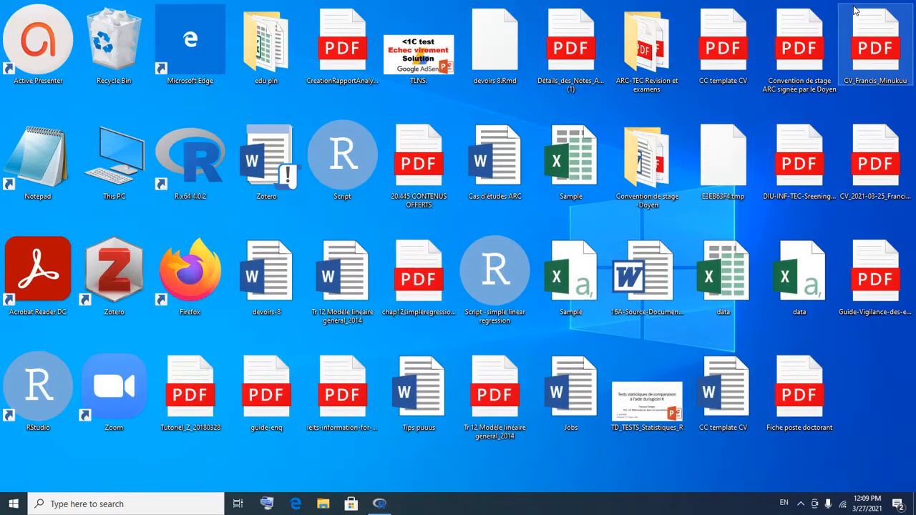
double_click(210, 283)
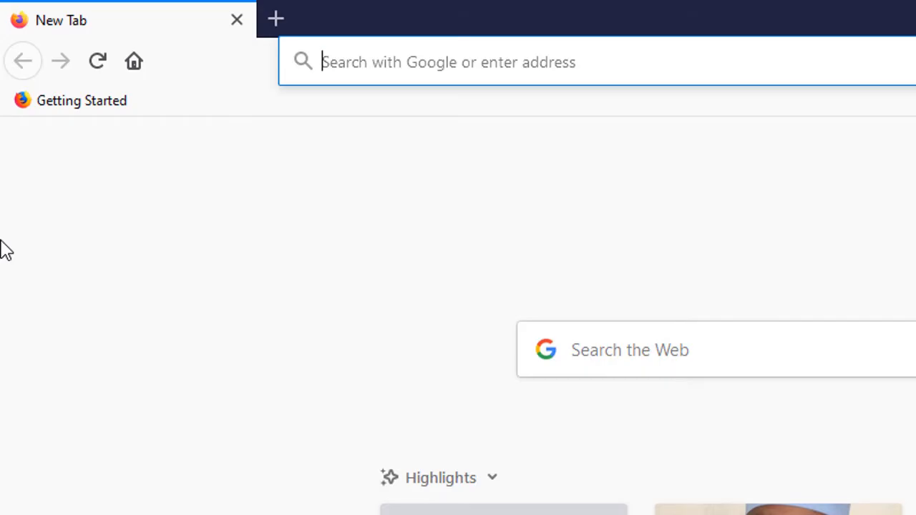
type("factoext")
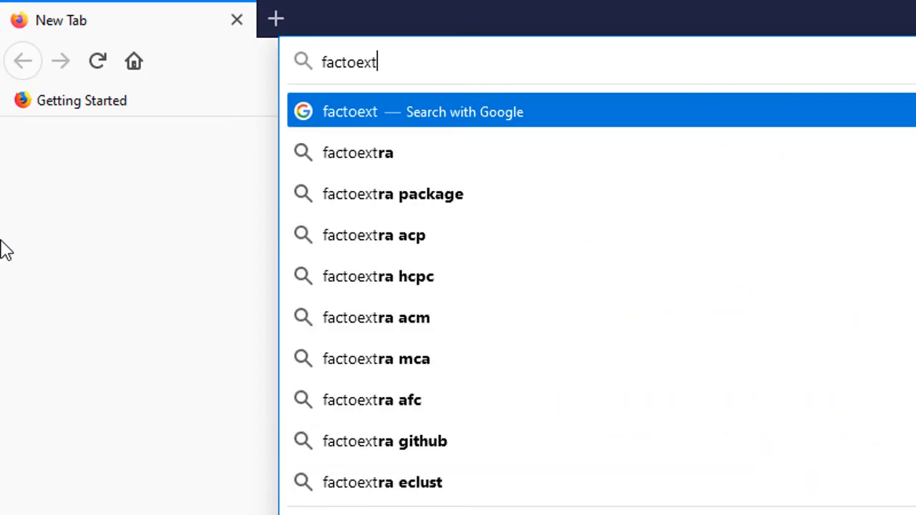
key("BackSpace")
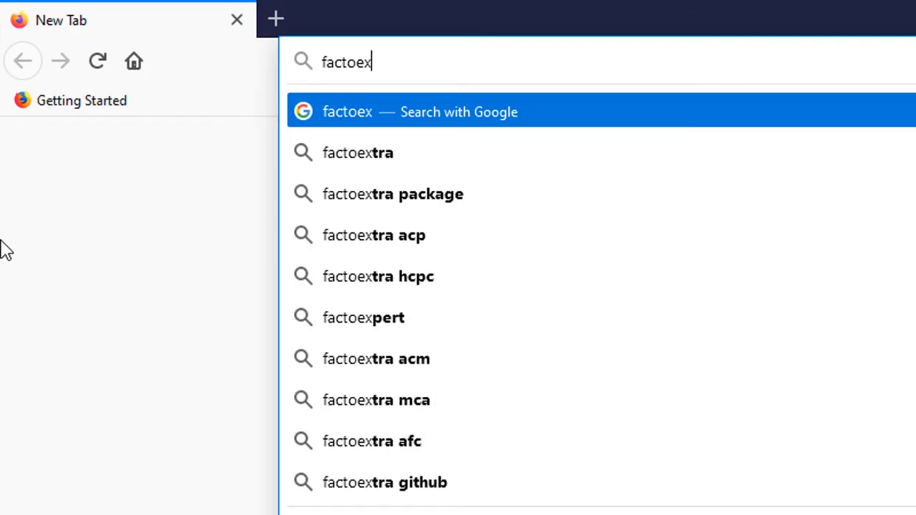
type("tra")
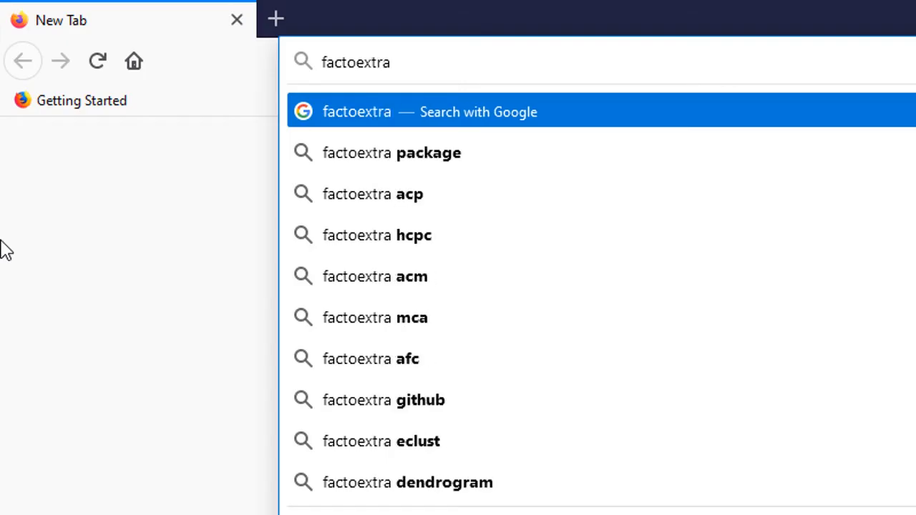
type(" r")
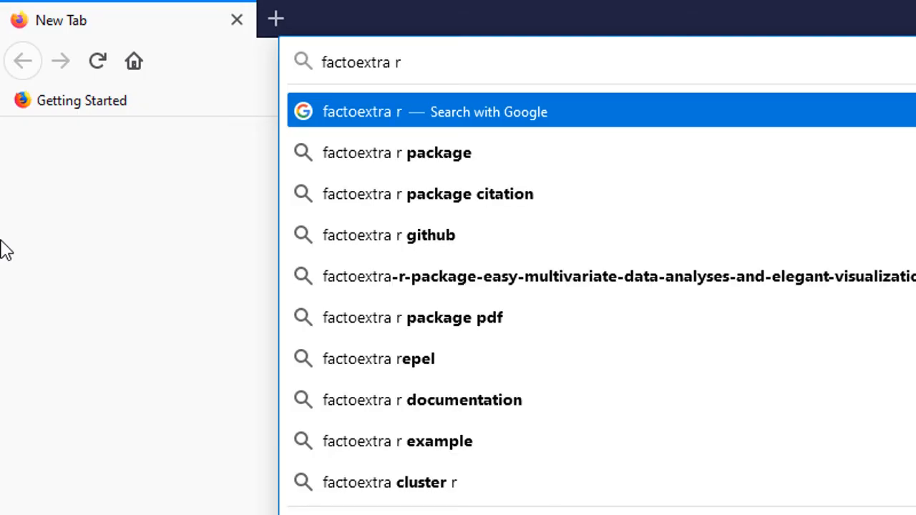
type(" C")
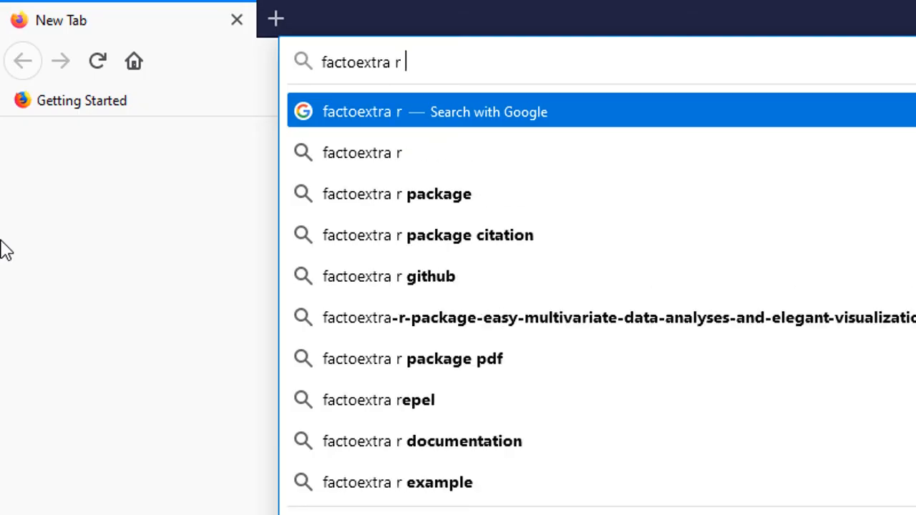
type("RAN")
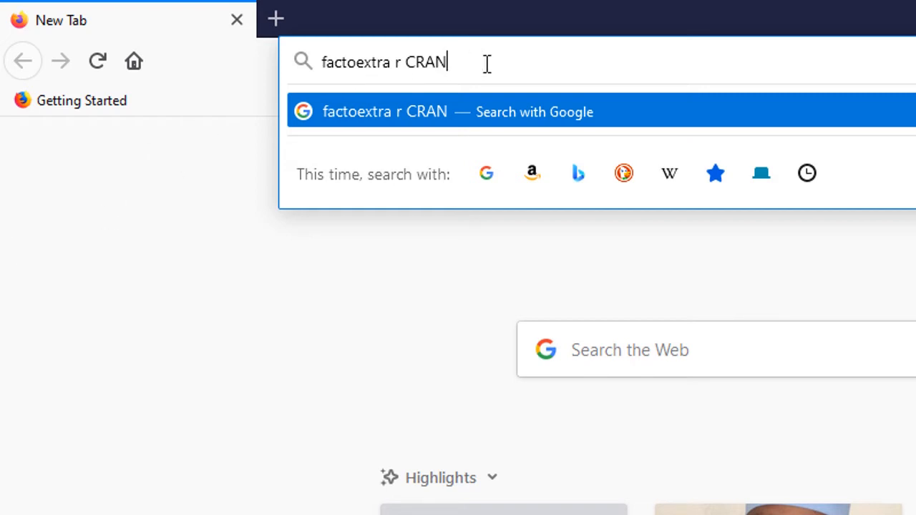
key("Return")
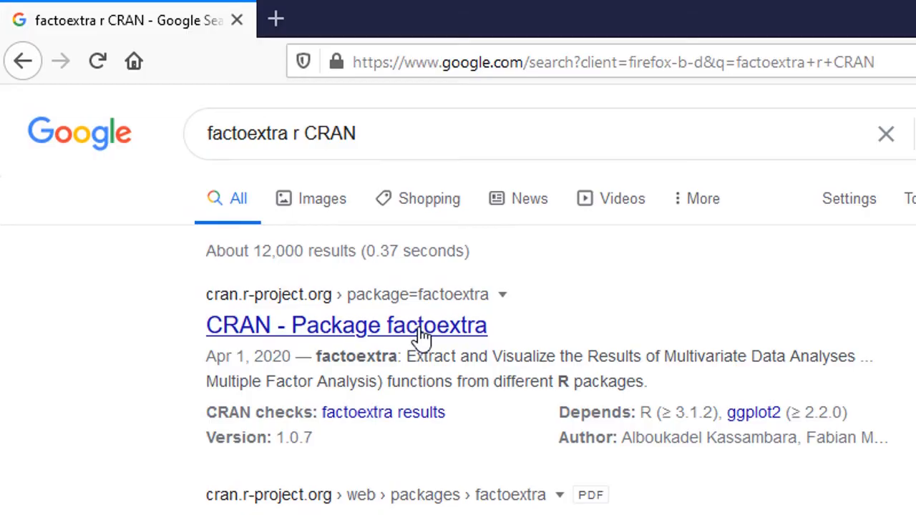
Step: Download the Windows binary factoextra_1.0.7.zip from the CRAN factoextra package page and show the file in its folder
left_click(422, 330)
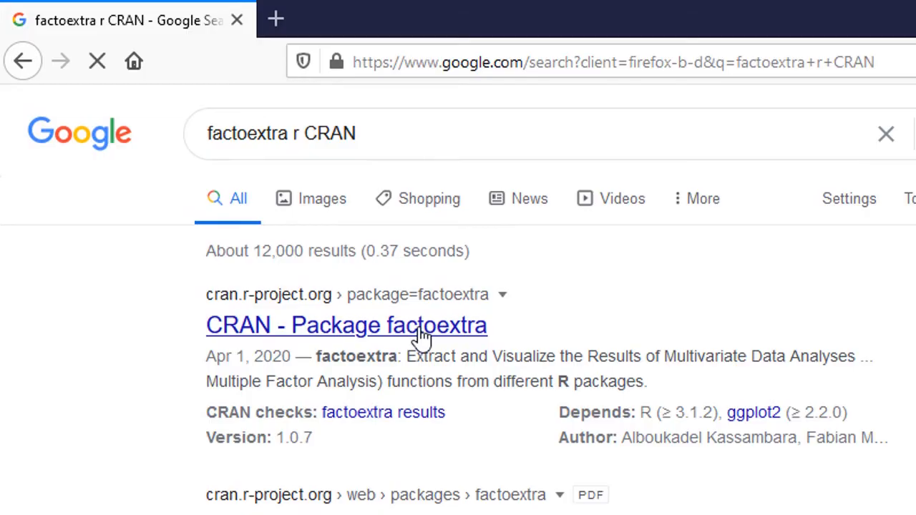
left_click(333, 327)
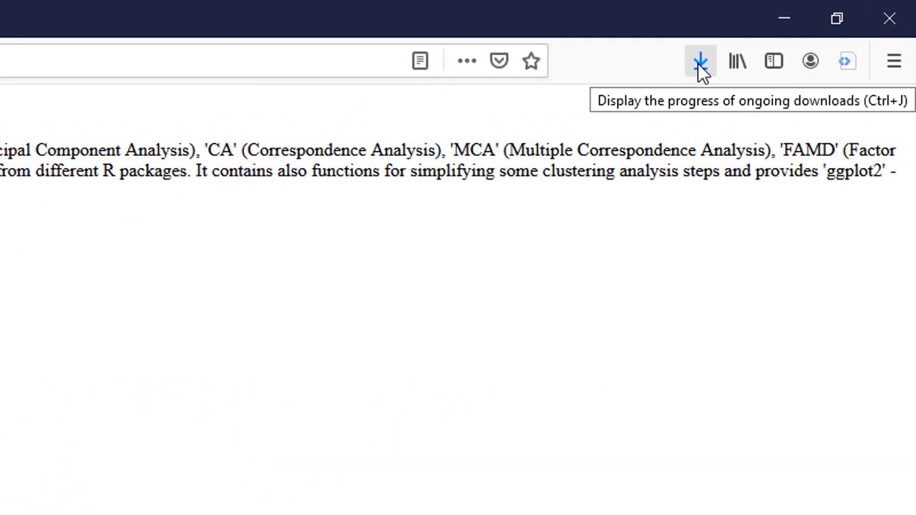
left_click(700, 64)
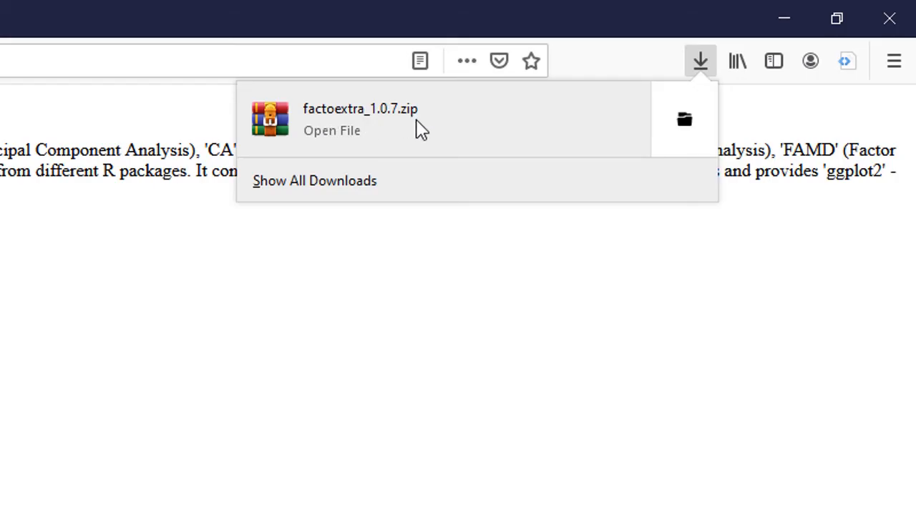
left_click(687, 126)
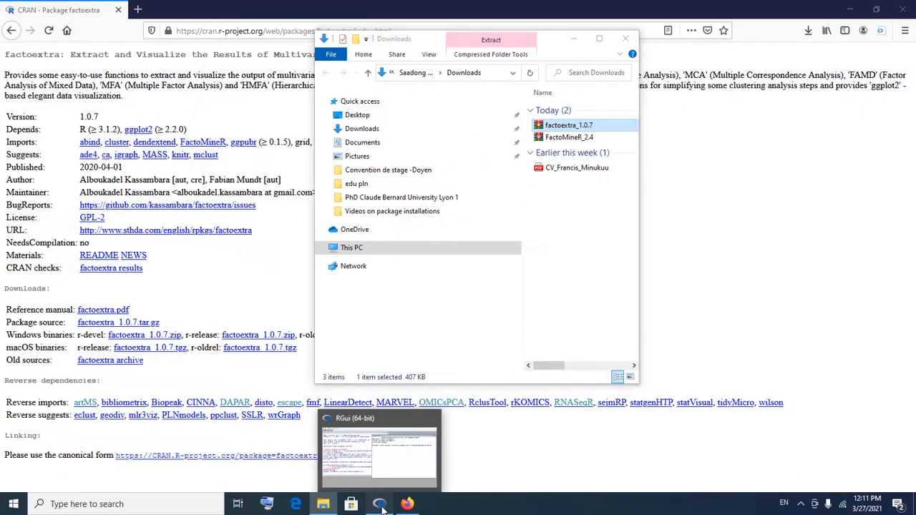
Step: Switch to RGui and start installing a package from local files
left_click(379, 503)
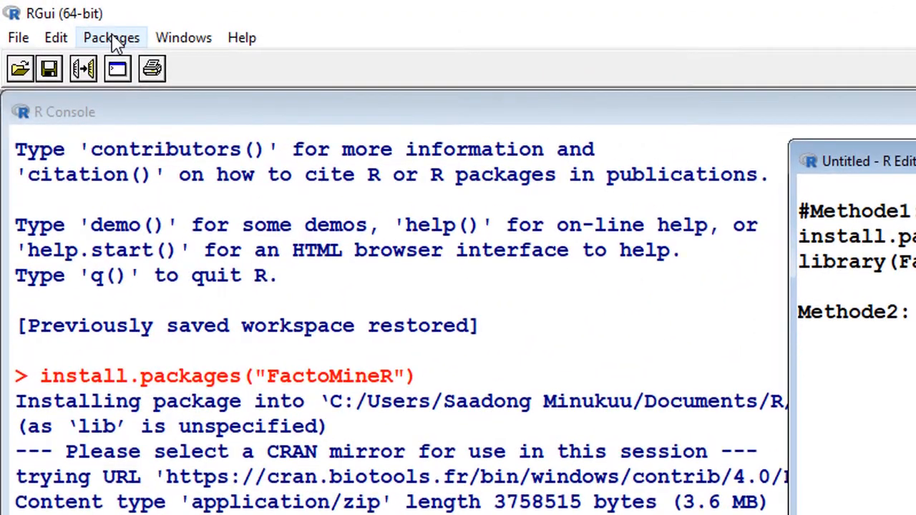
left_click(56, 20)
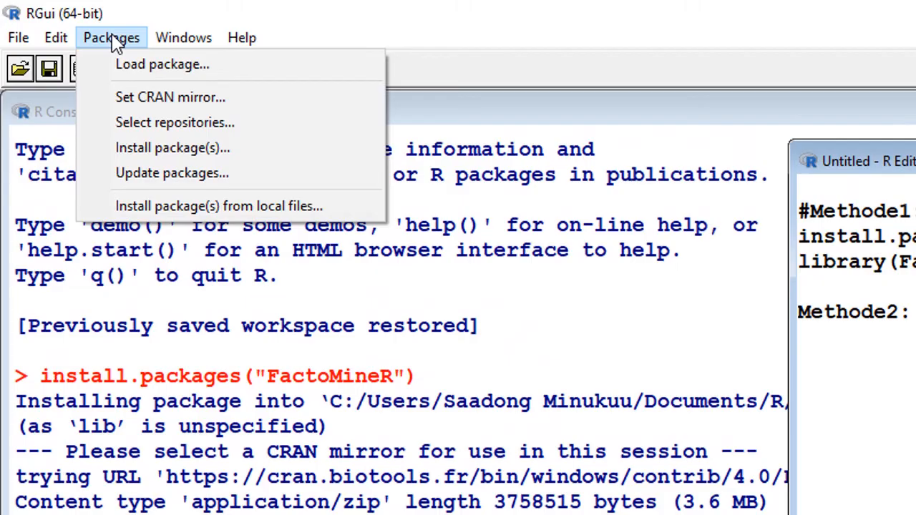
left_click(114, 43)
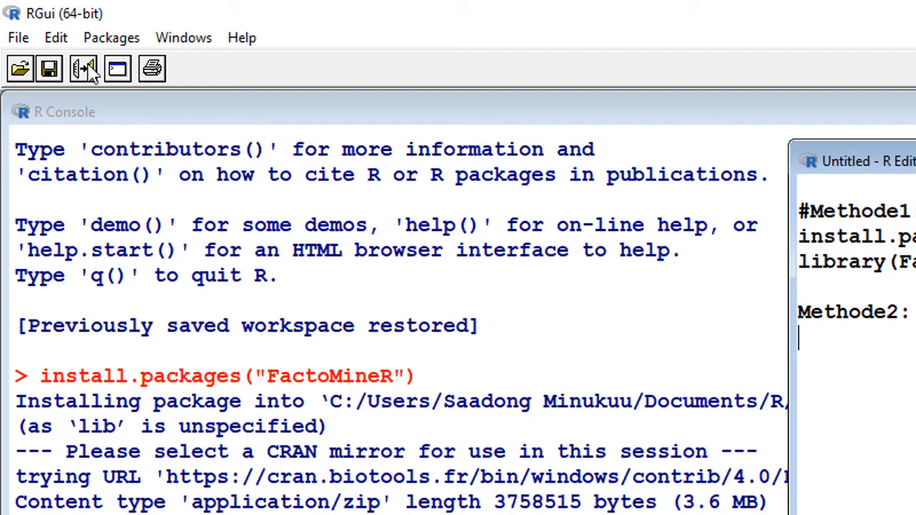
left_click(122, 41)
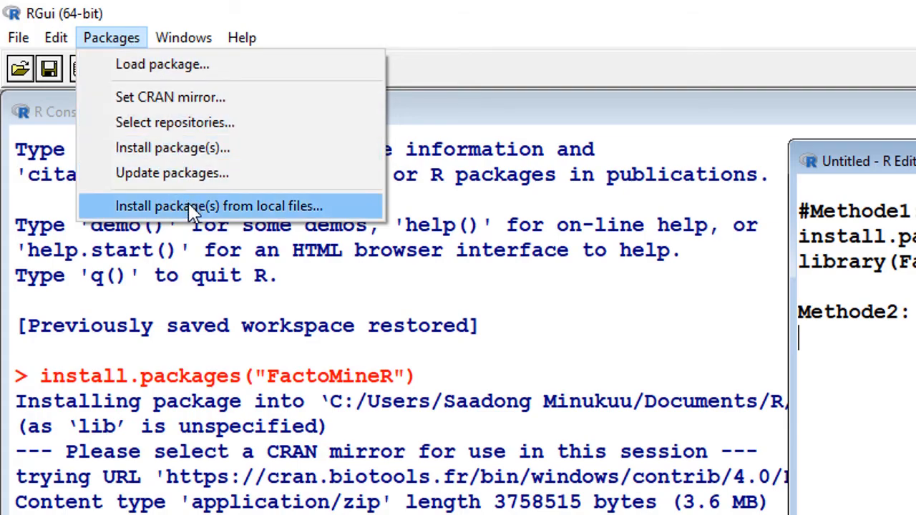
left_click(254, 207)
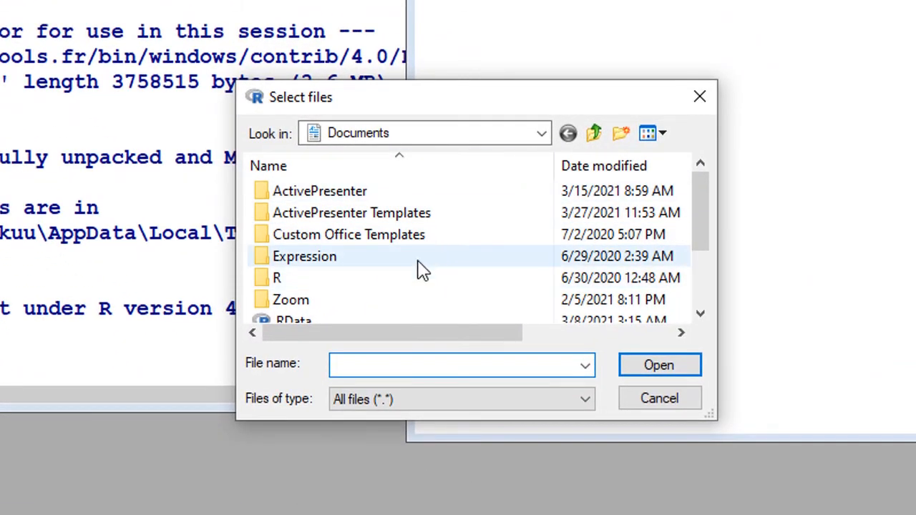
Step: Look through the contents of the Documents folder for the downloaded package file
scroll(420, 269, "down", 2)
scroll(421, 269, "up", 2)
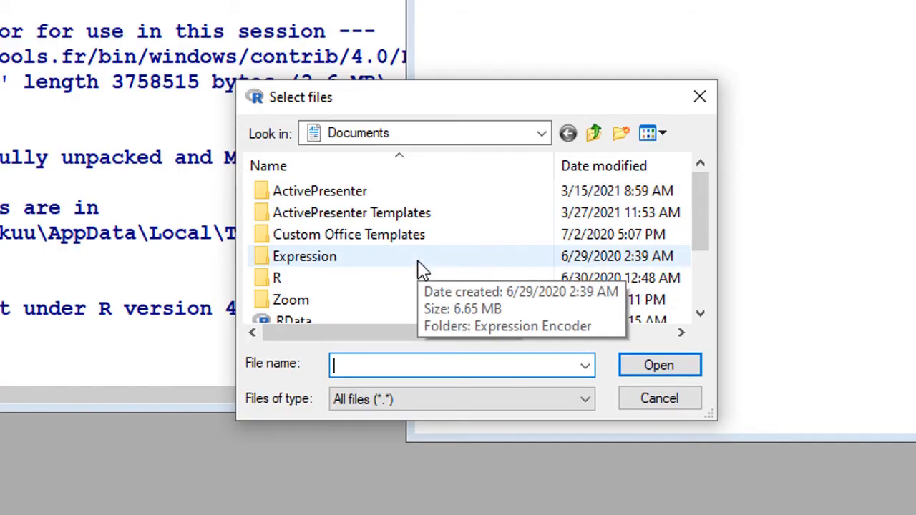
scroll(398, 236, "down", 2)
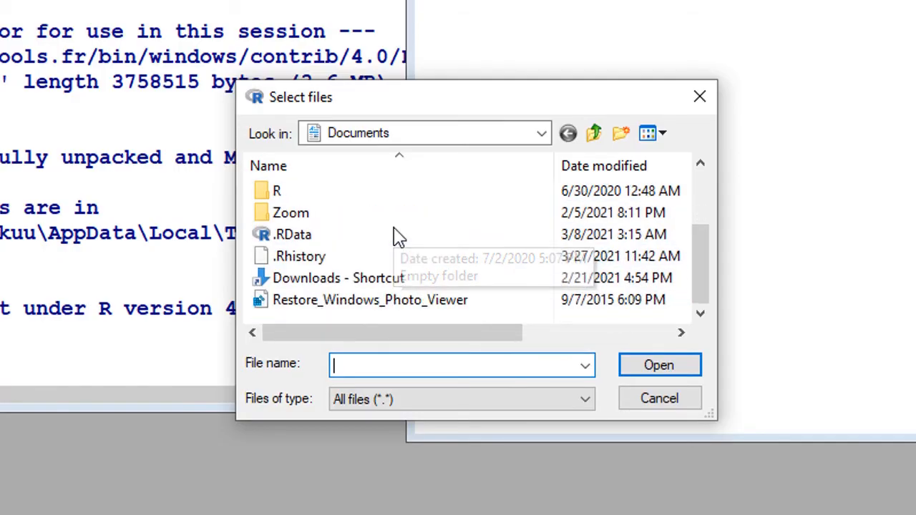
scroll(398, 236, "up", 2)
scroll(399, 236, "down", 2)
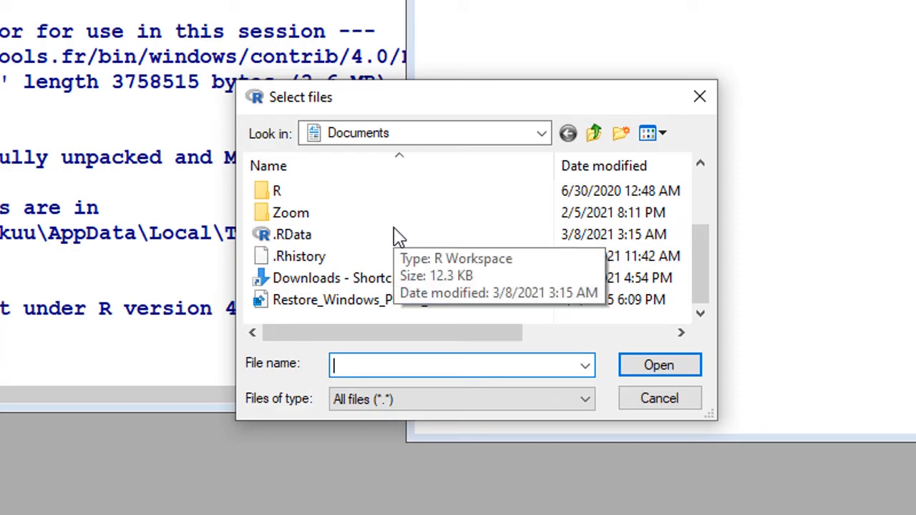
scroll(399, 236, "up", 2)
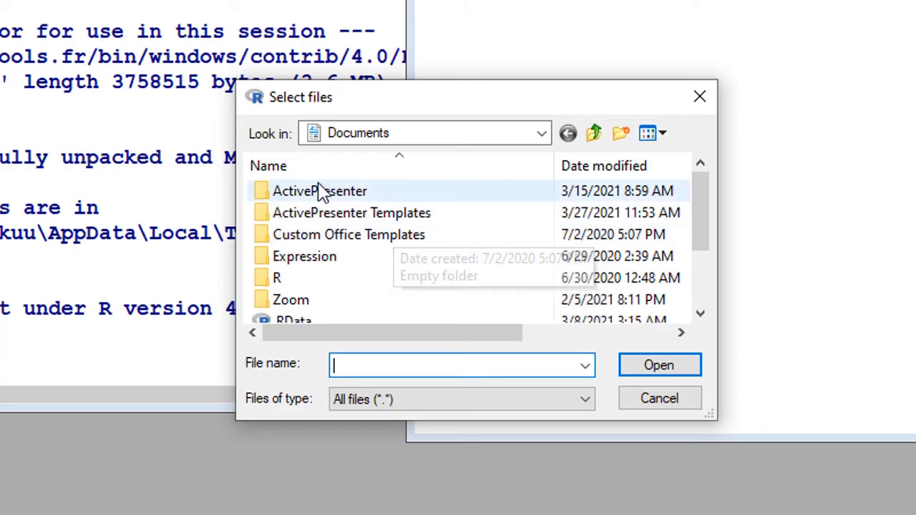
scroll(318, 256, "down", 2)
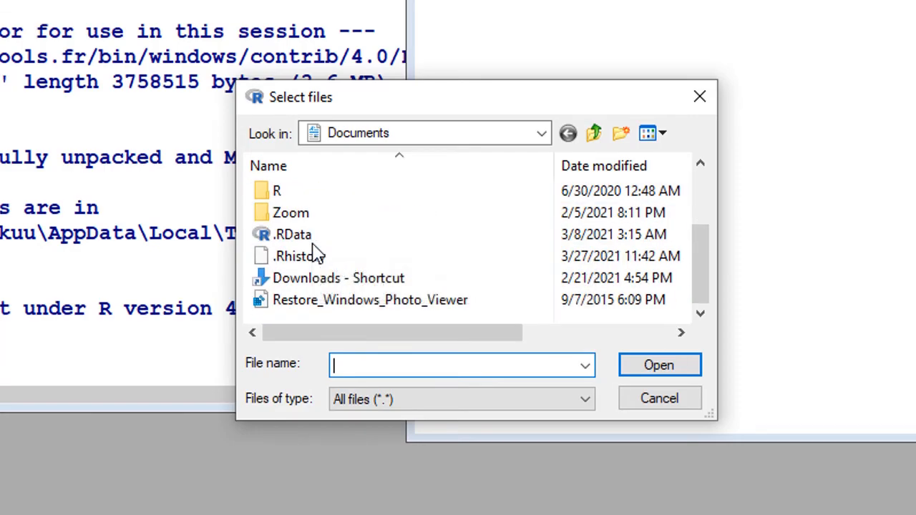
scroll(321, 207, "up", 2)
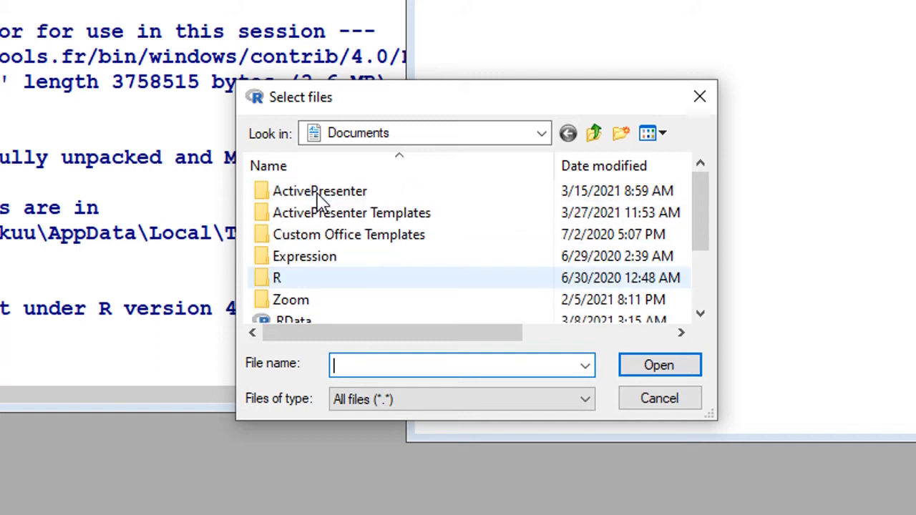
Step: Browse to the Downloads folder under This PC in the file selection dialog
left_click(541, 135)
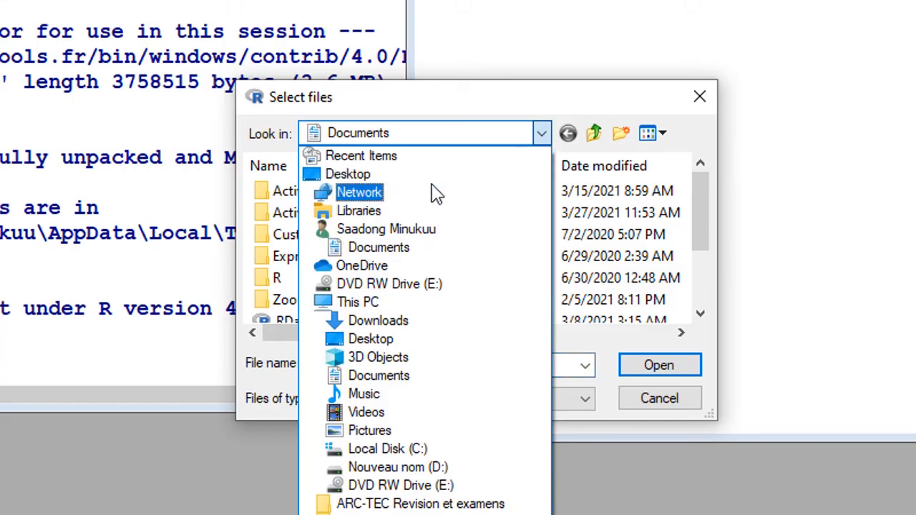
left_click(365, 303)
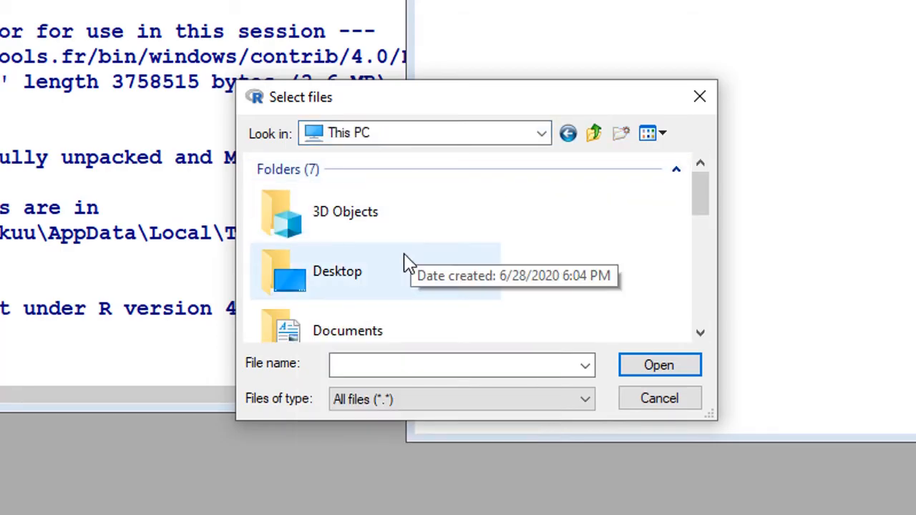
scroll(381, 259, "down", 3)
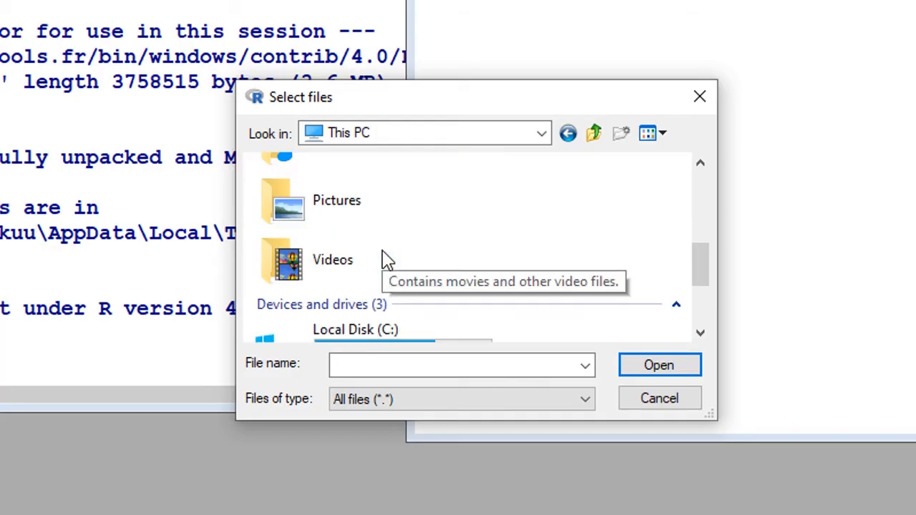
scroll(386, 259, "up", 3)
scroll(386, 260, "down", 2)
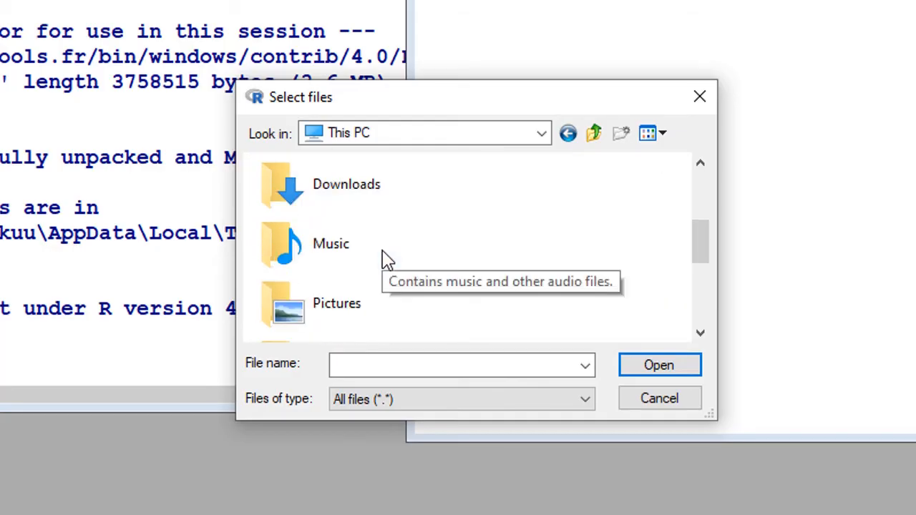
double_click(364, 204)
left_click(364, 200)
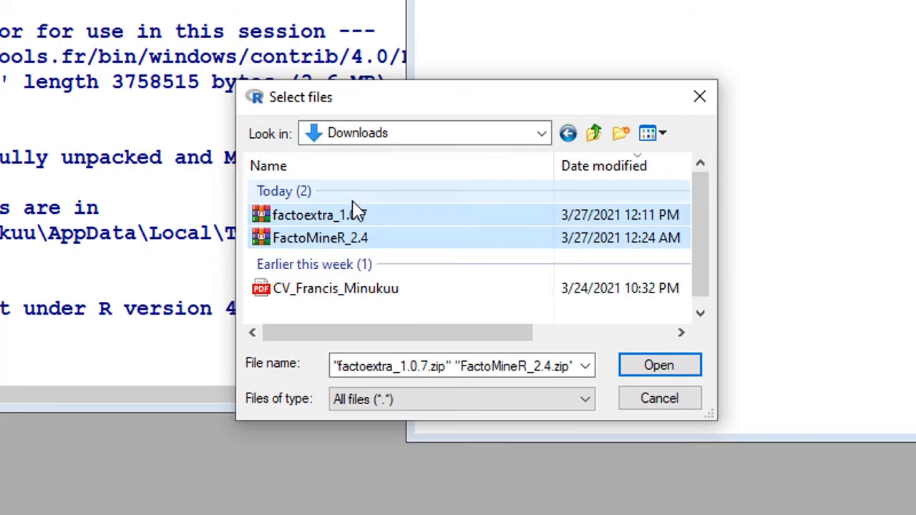
Step: Choose only the factoextra_1.0.7 archive, install it, and bring the R console to the front
left_click(335, 224)
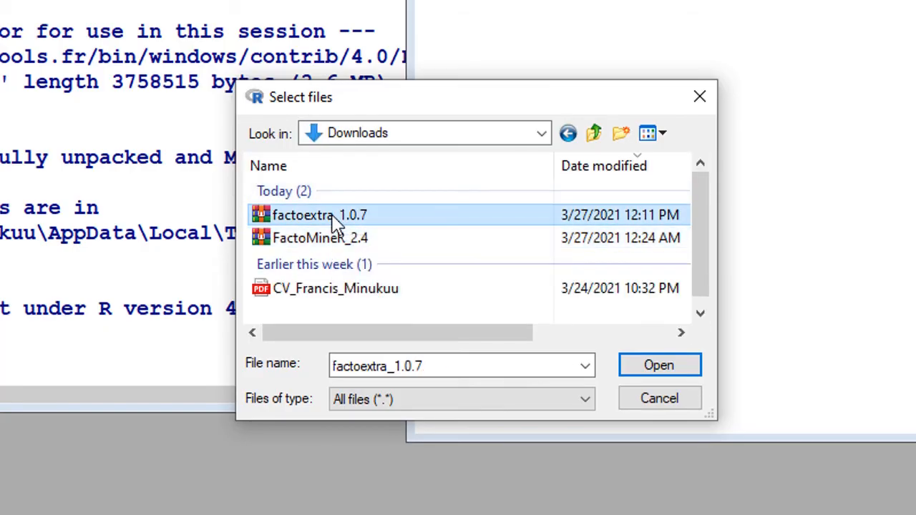
left_click(421, 215)
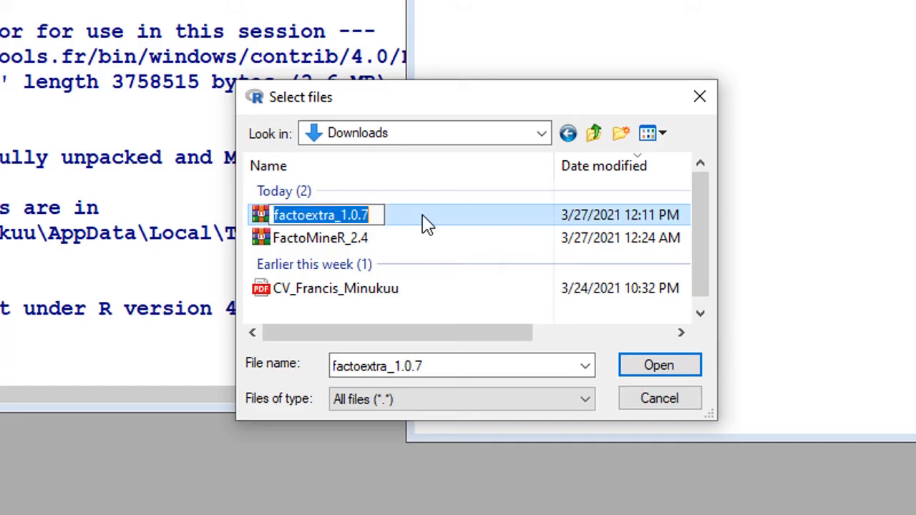
left_click(511, 223)
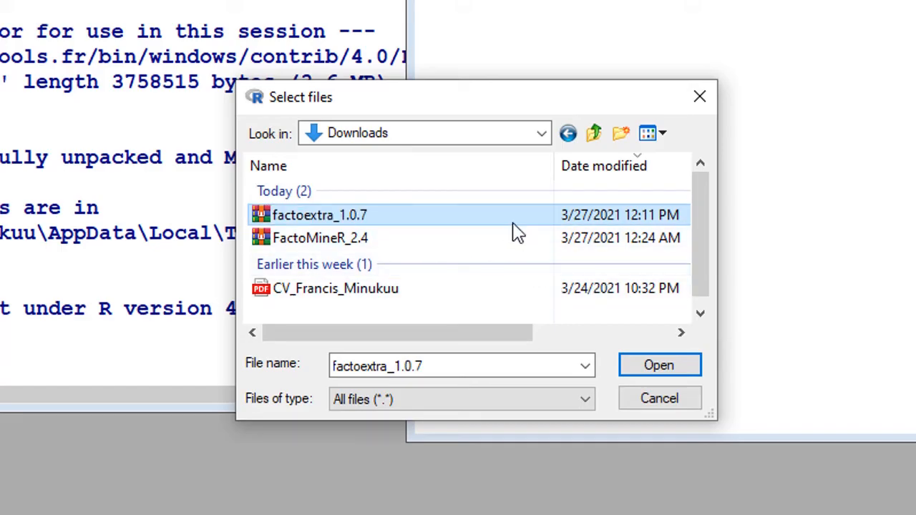
left_click(650, 373)
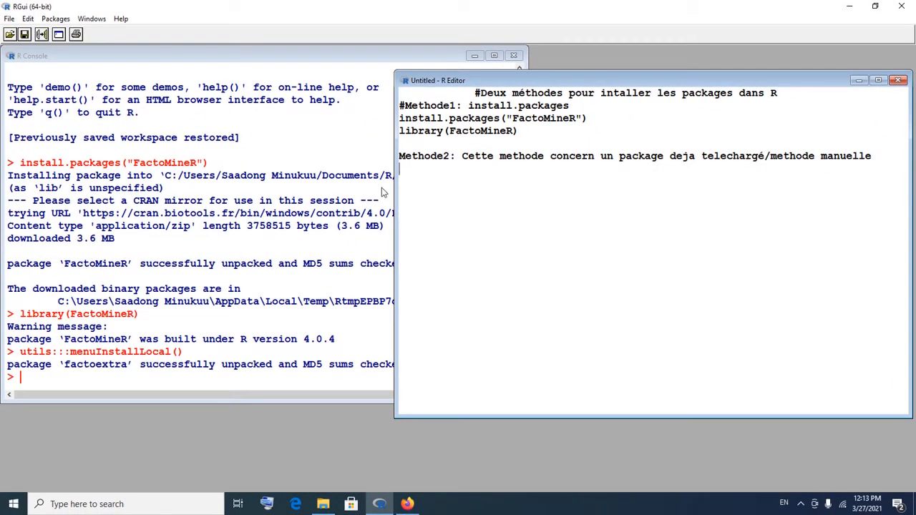
left_click(375, 226)
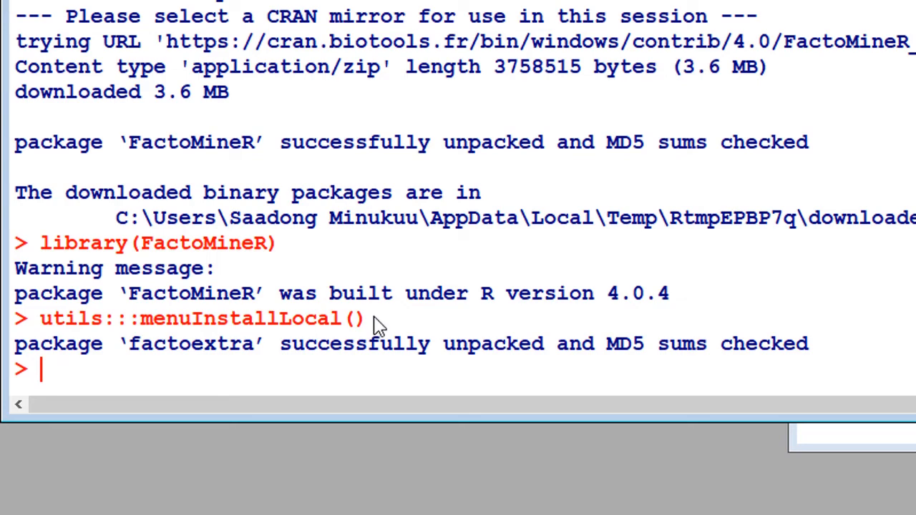
Step: Return to the script editor and open the list of CRAN packages available for installation
left_click(912, 50)
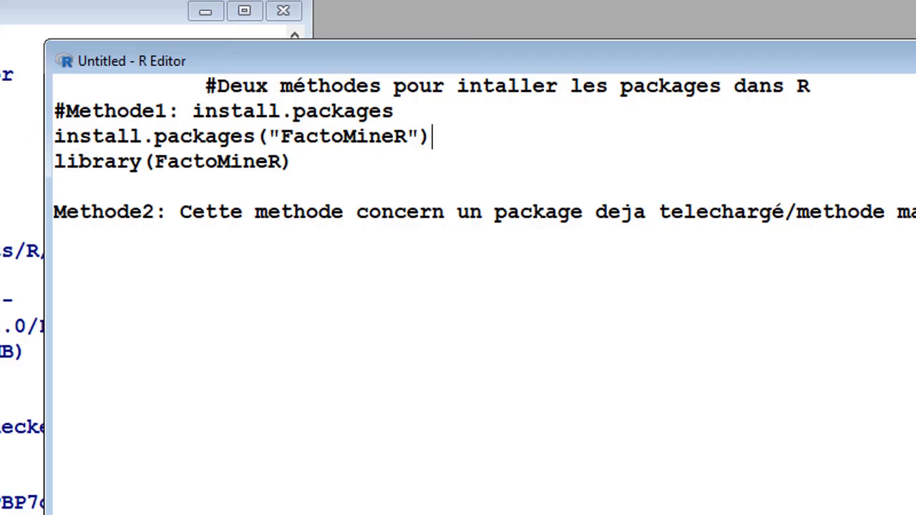
left_click(77, 16)
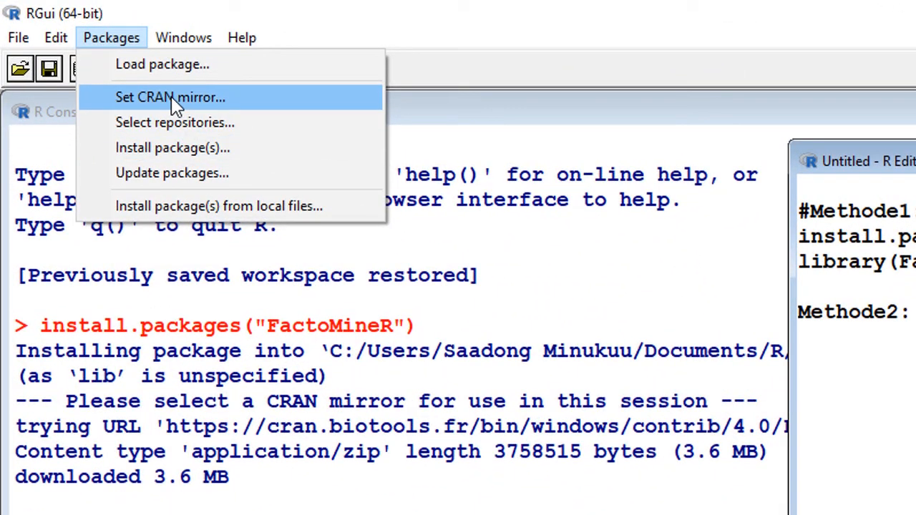
left_click(193, 151)
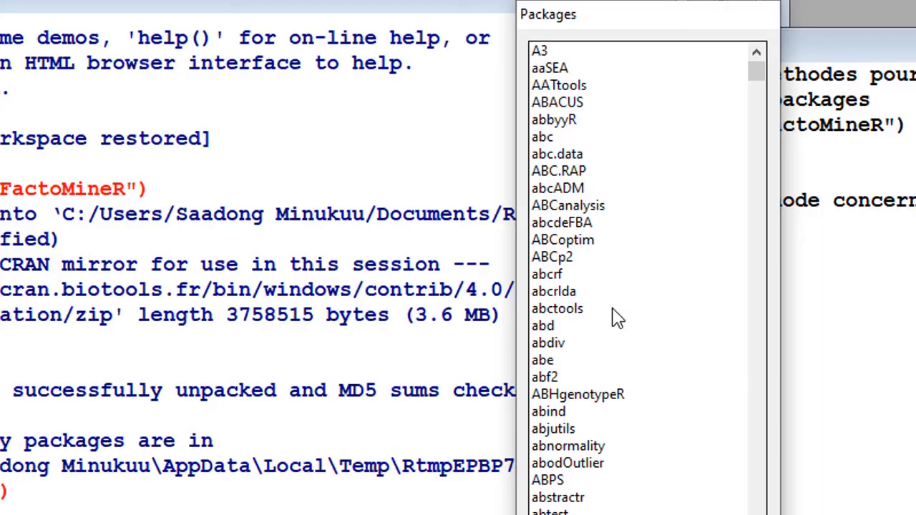
Step: Find factoextra in the alphabetical list of CRAN packages and install it
scroll(617, 319, "down", 10)
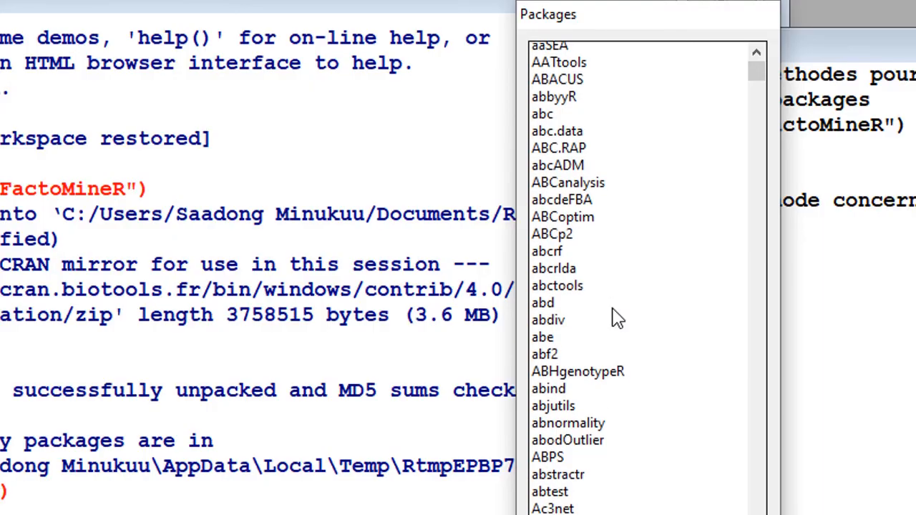
scroll(617, 318, "down", 2)
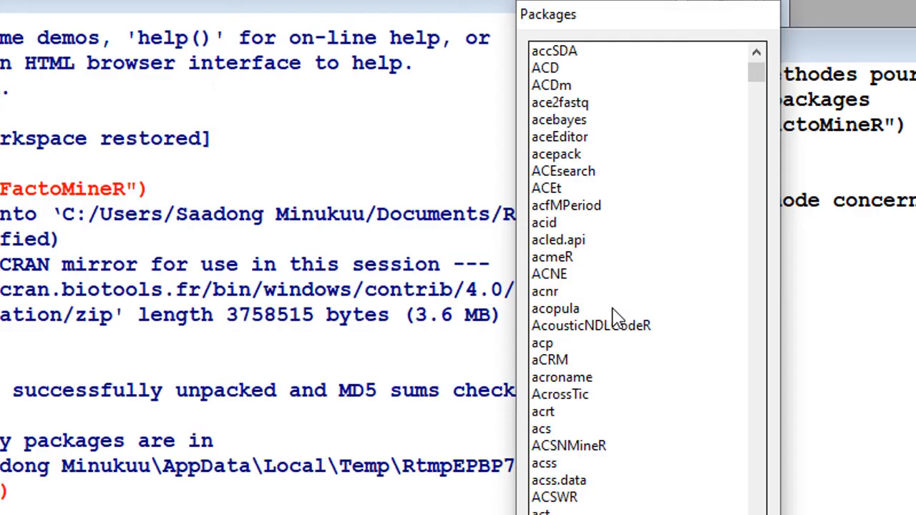
scroll(615, 319, "down", 20)
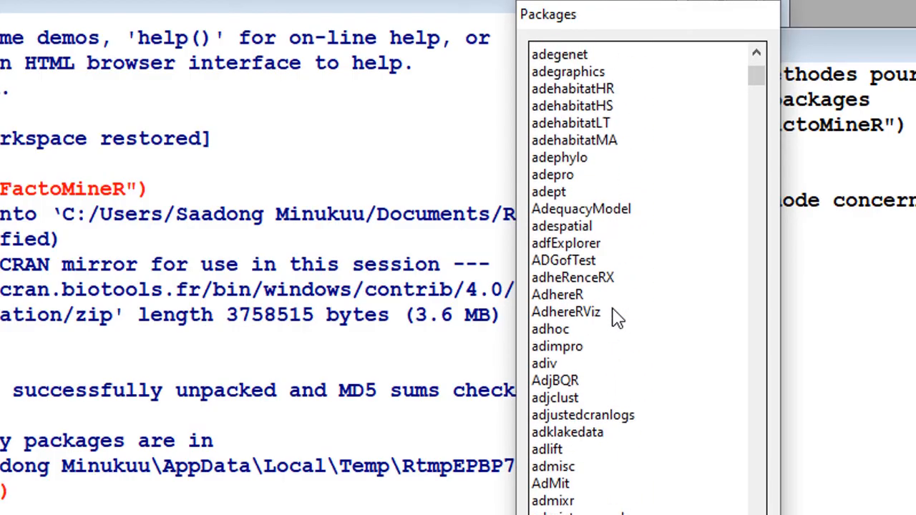
scroll(615, 318, "down", 20)
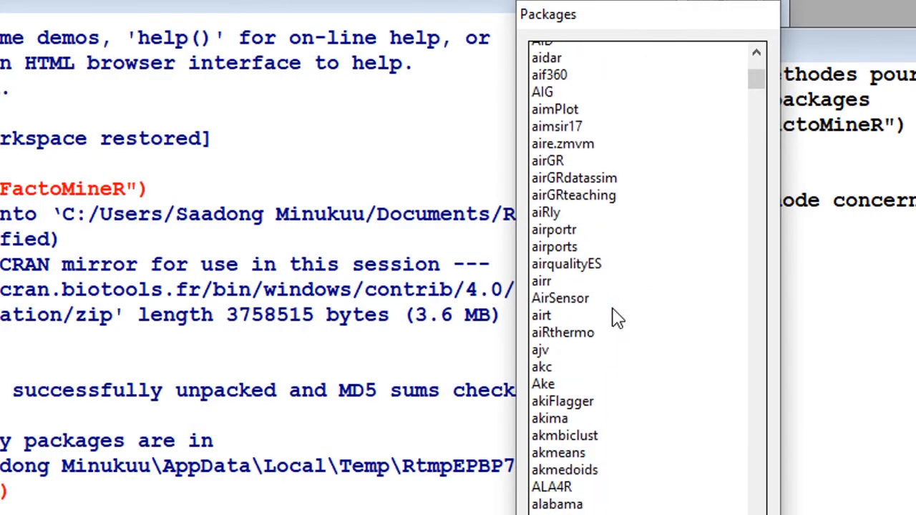
scroll(617, 318, "down", 20)
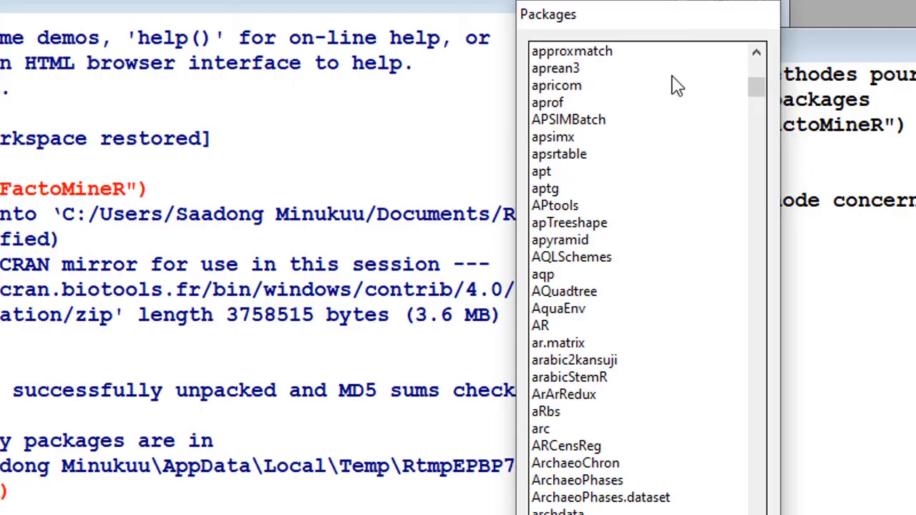
scroll(609, 286, "up", 3)
scroll(610, 287, "up", 2)
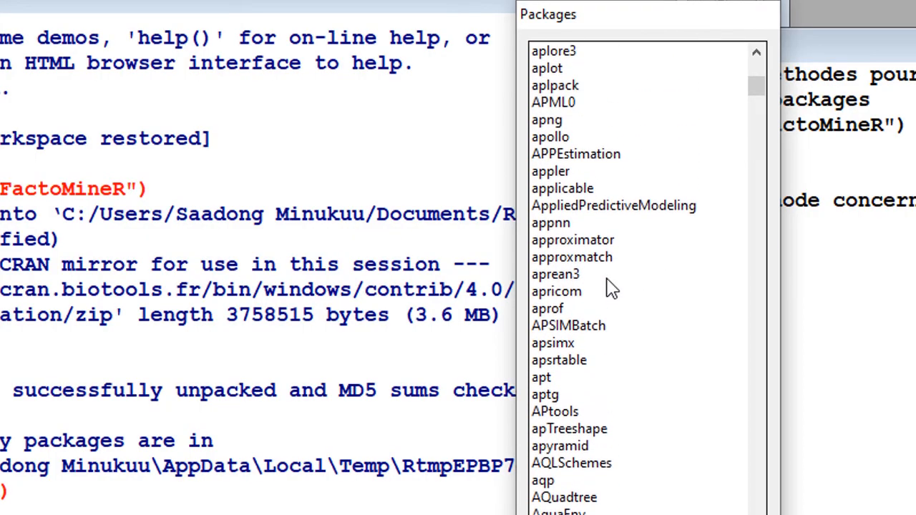
scroll(609, 289, "down", 10)
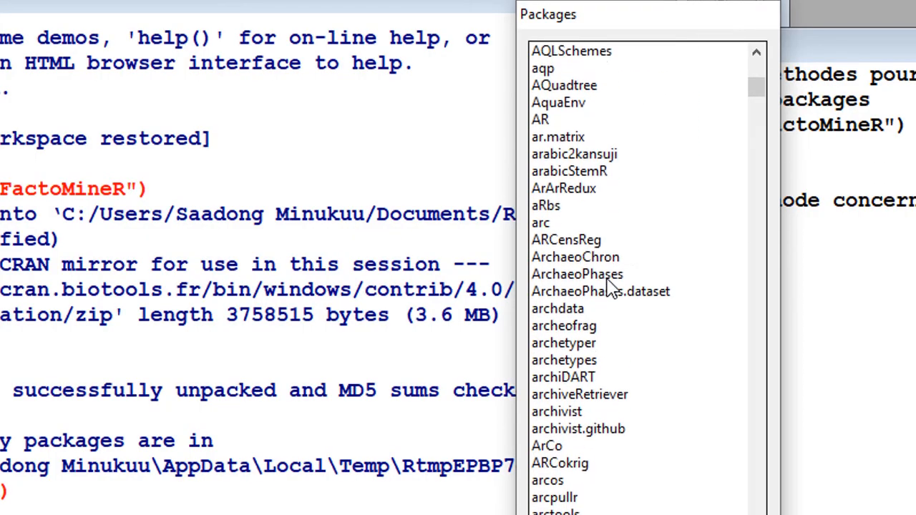
scroll(609, 288, "down", 4)
scroll(609, 288, "down", 20)
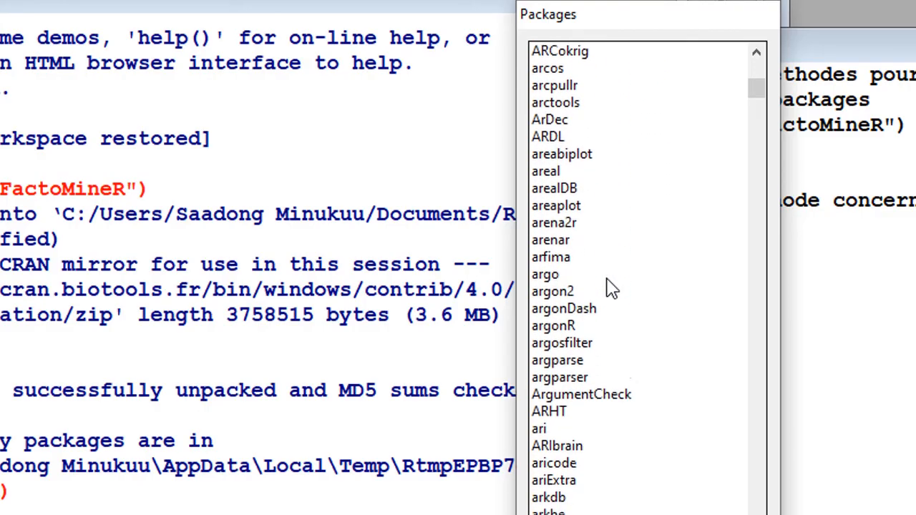
scroll(608, 287, "down", 20)
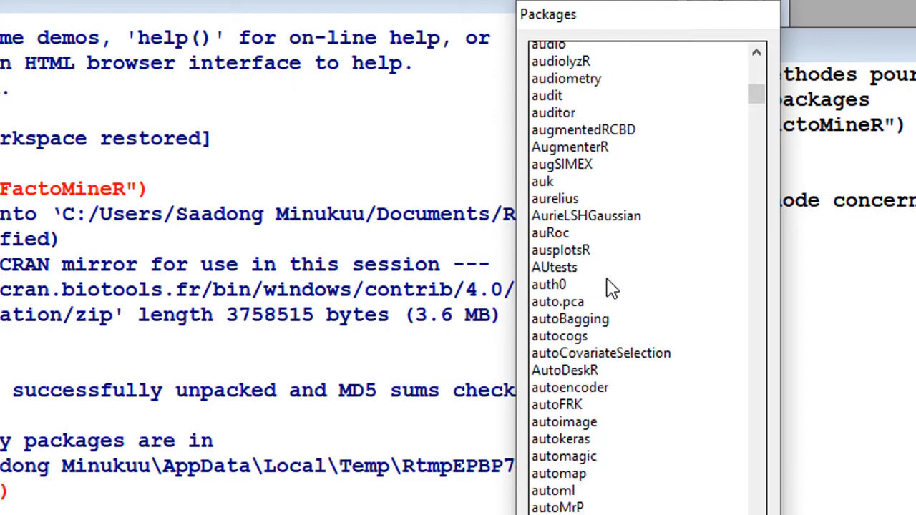
scroll(642, 257, "down", 20)
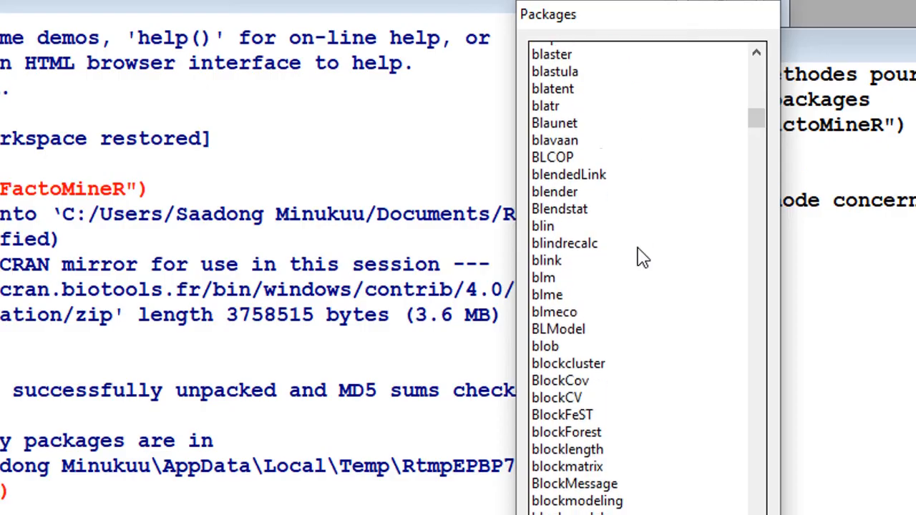
scroll(642, 258, "down", 20)
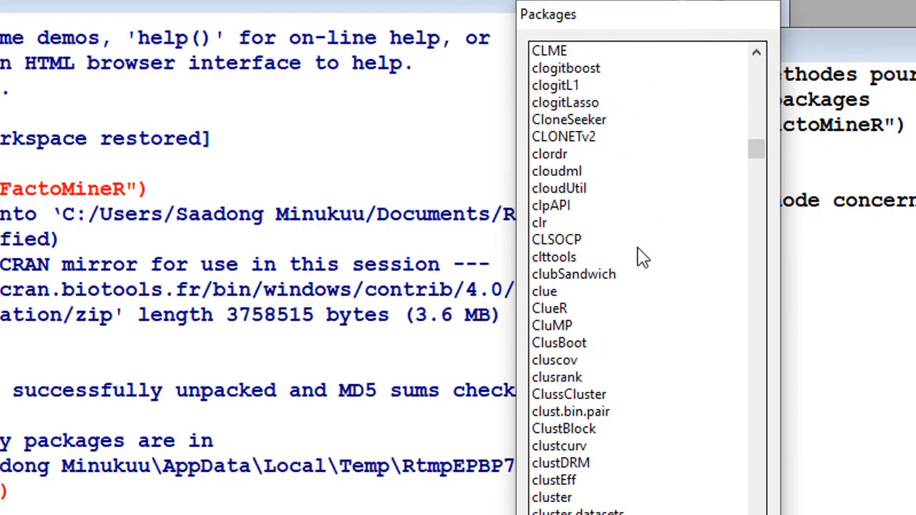
scroll(642, 257, "down", 20)
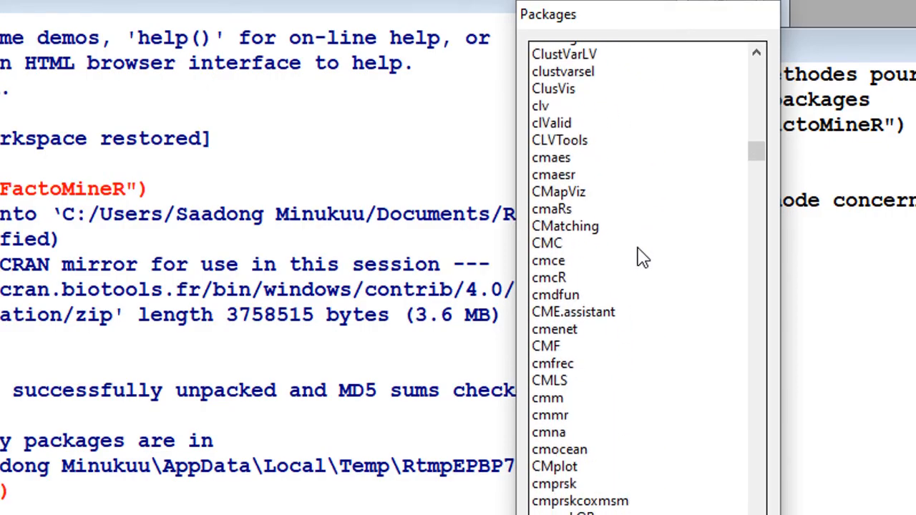
scroll(642, 258, "down", 20)
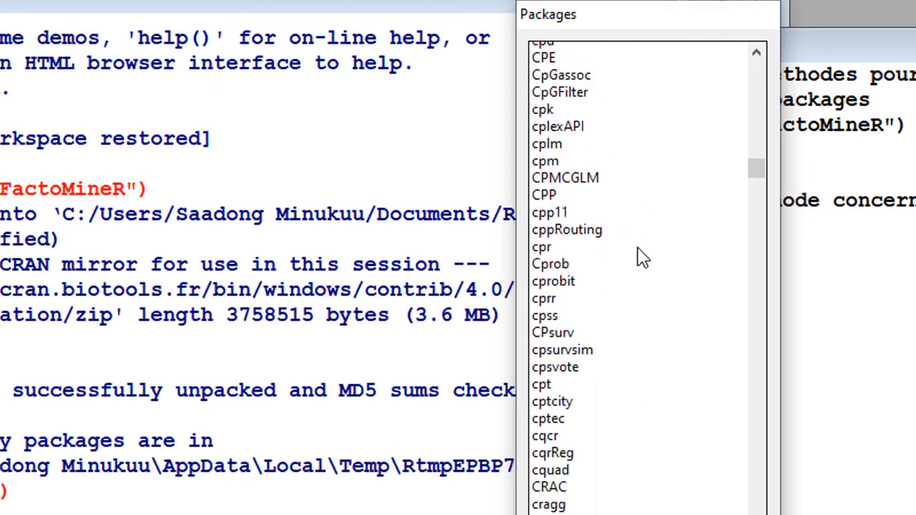
scroll(642, 258, "down", 4)
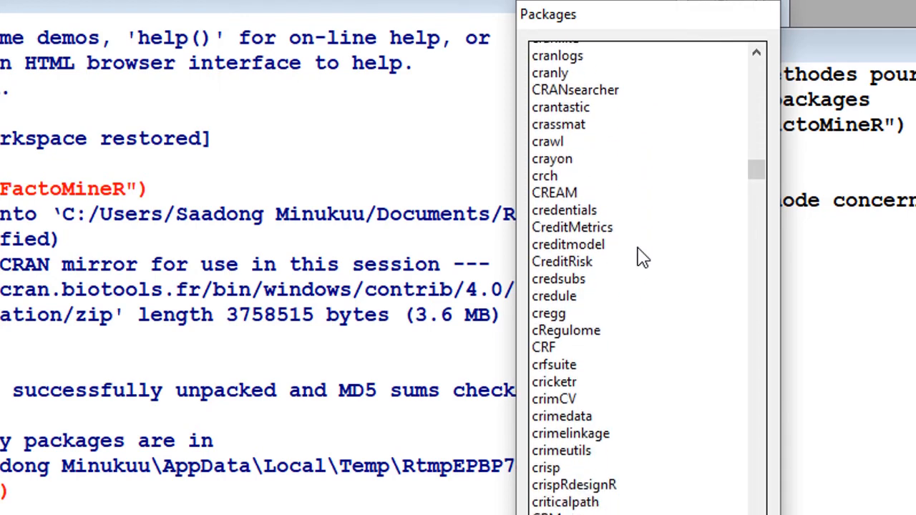
scroll(642, 257, "down", 10)
scroll(640, 255, "down", 20)
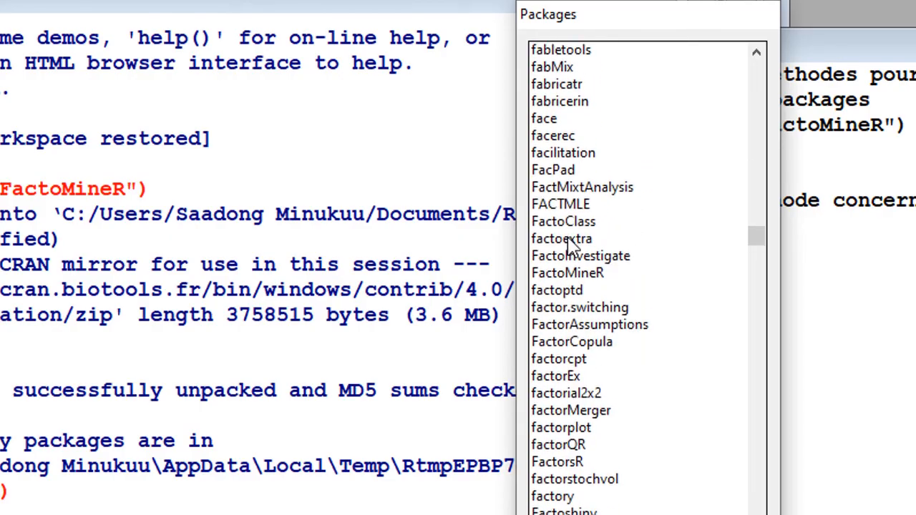
scroll(569, 244, "up", 2)
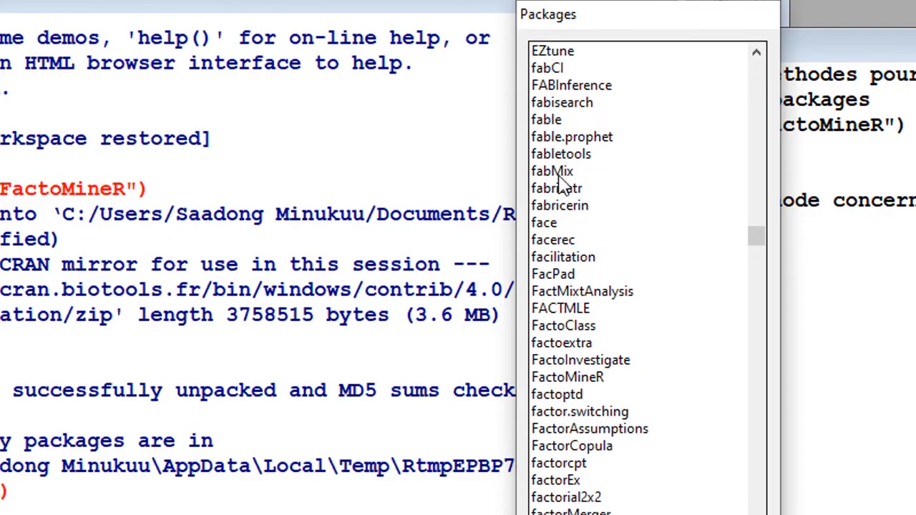
left_click(573, 347)
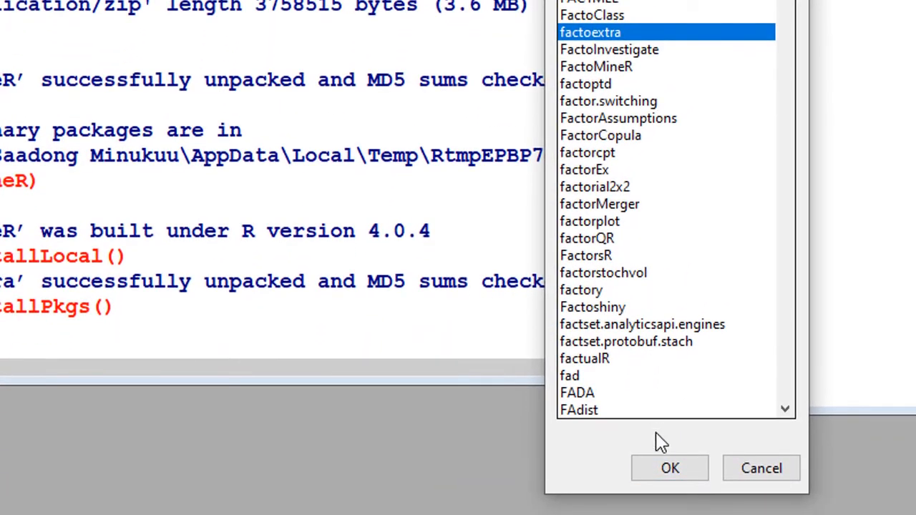
left_click(668, 469)
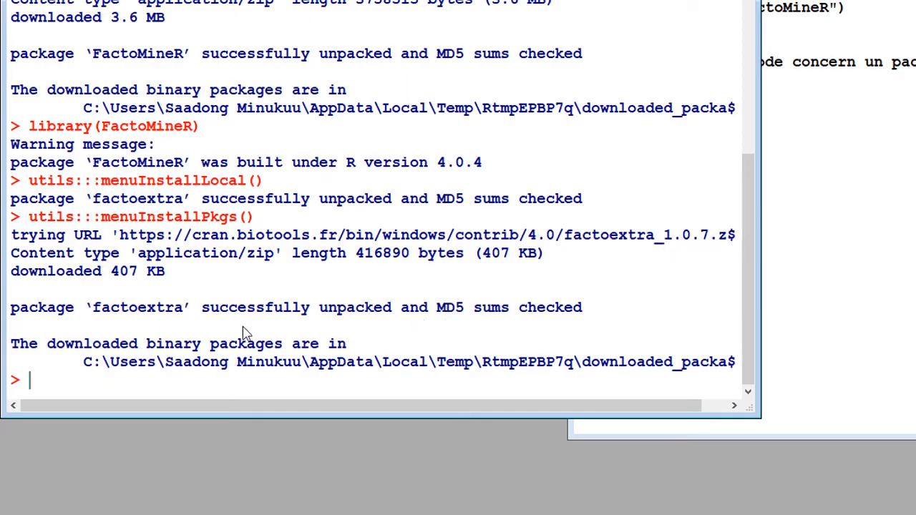
Step: Add the line library(factoextra) to the script below the Methode2 text
left_click(815, 108)
type("l")
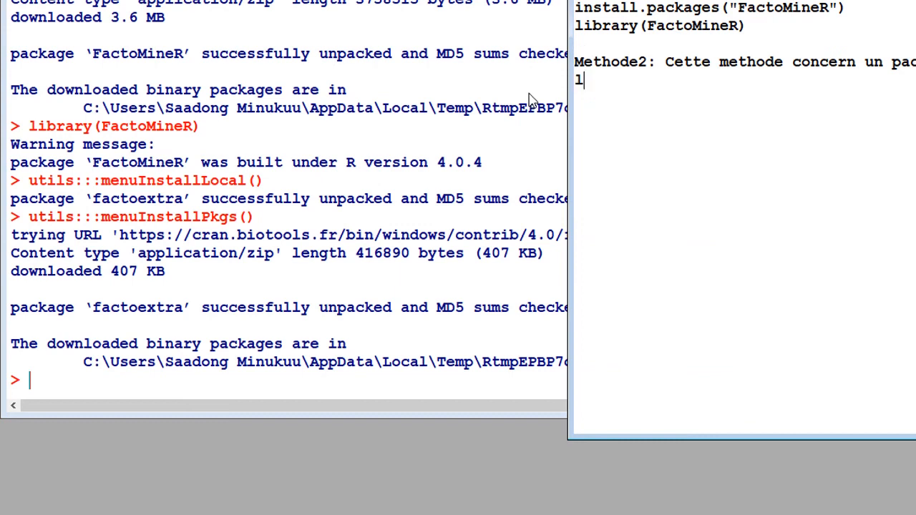
type("ibrary")
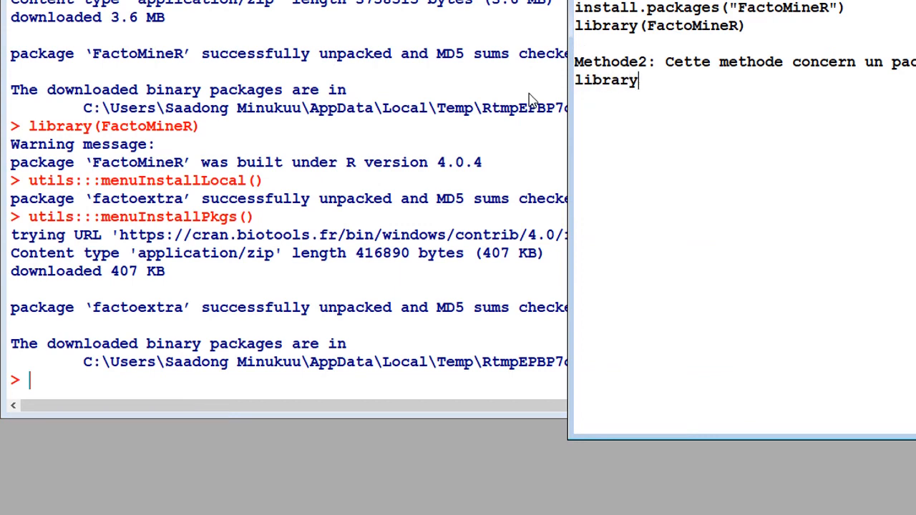
type("(factoextra")
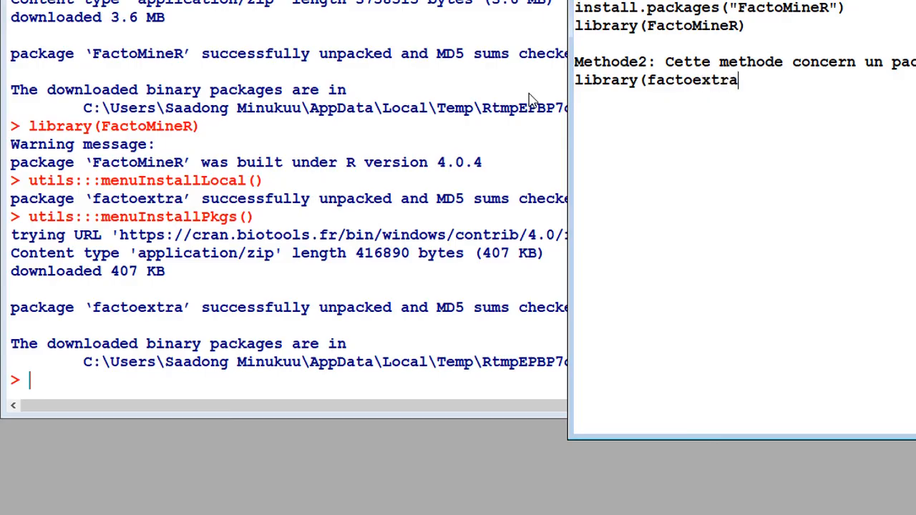
type(")")
Step: Run only the library(factoextra) line of the script and bring the R console to the front
left_click_drag(748, 79, 574, 80)
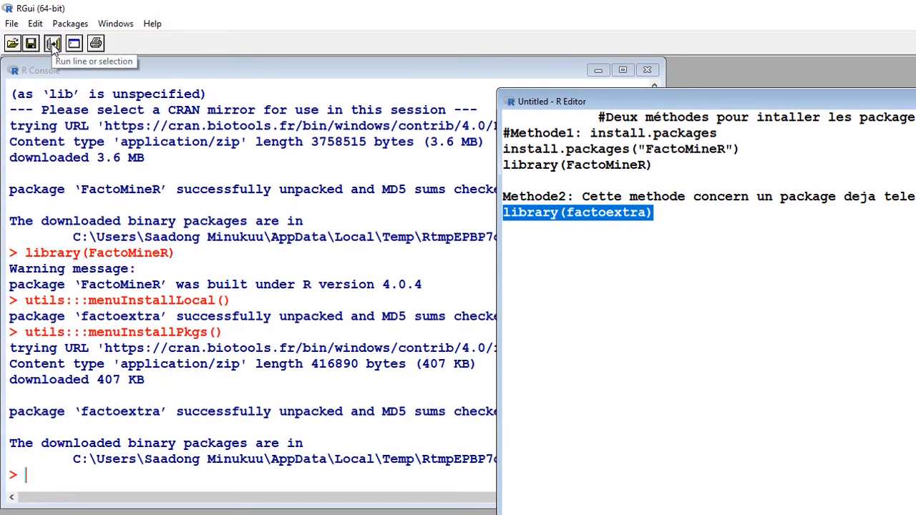
left_click(52, 40)
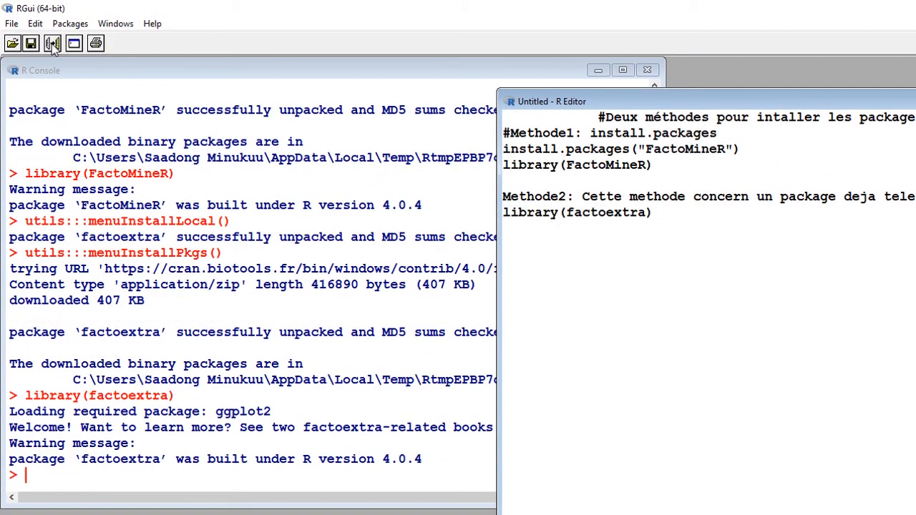
left_click(329, 429)
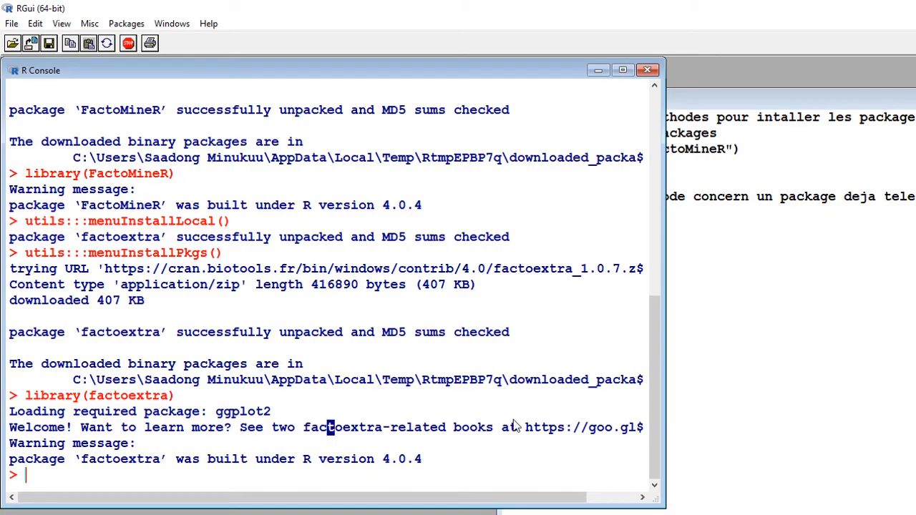
Step: Return to the script editor and review the install.packages("FactoMineR") call and the Methode2 line
left_click(791, 215)
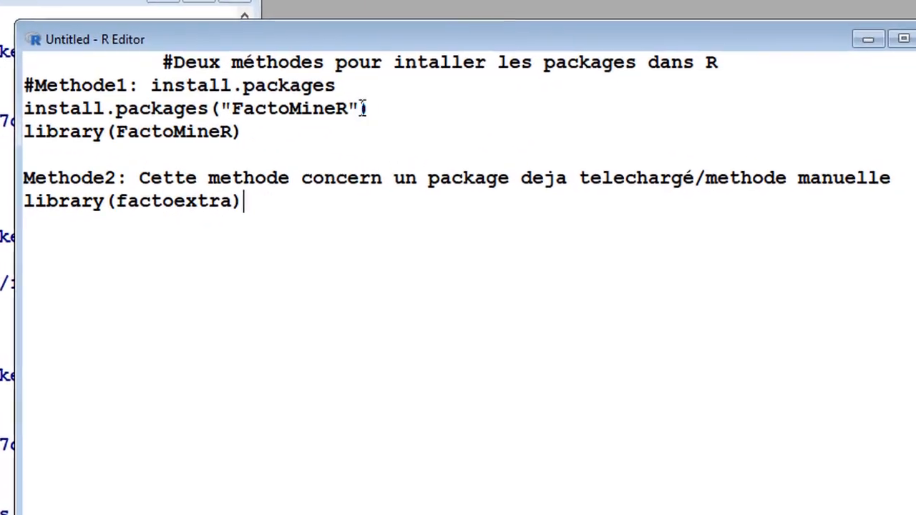
left_click_drag(365, 107, 207, 108)
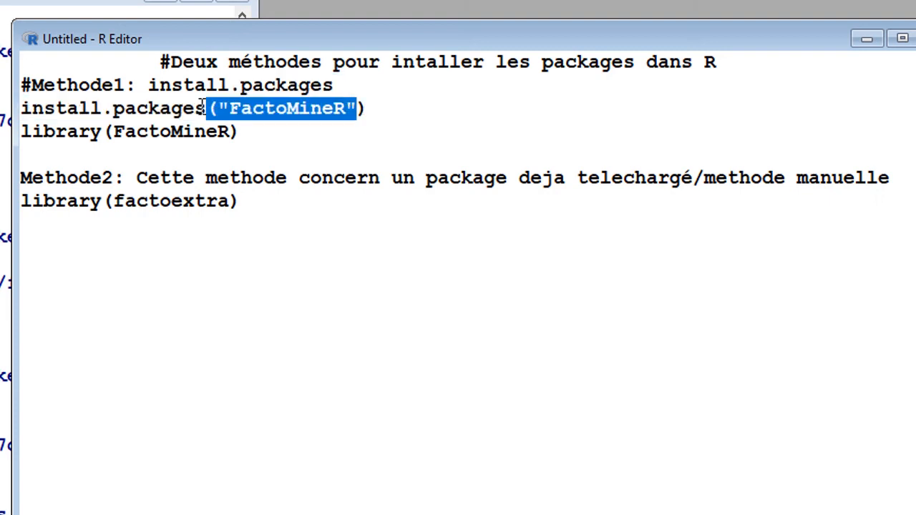
left_click(194, 108)
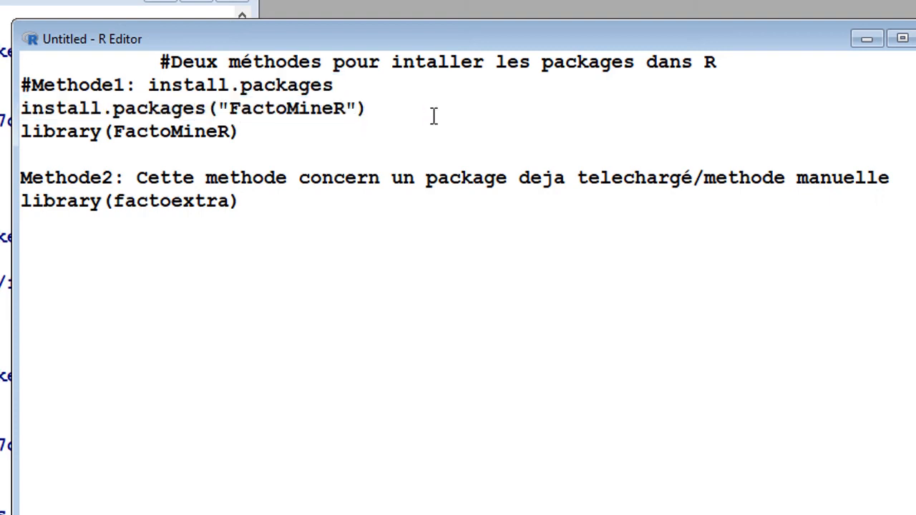
left_click(309, 193)
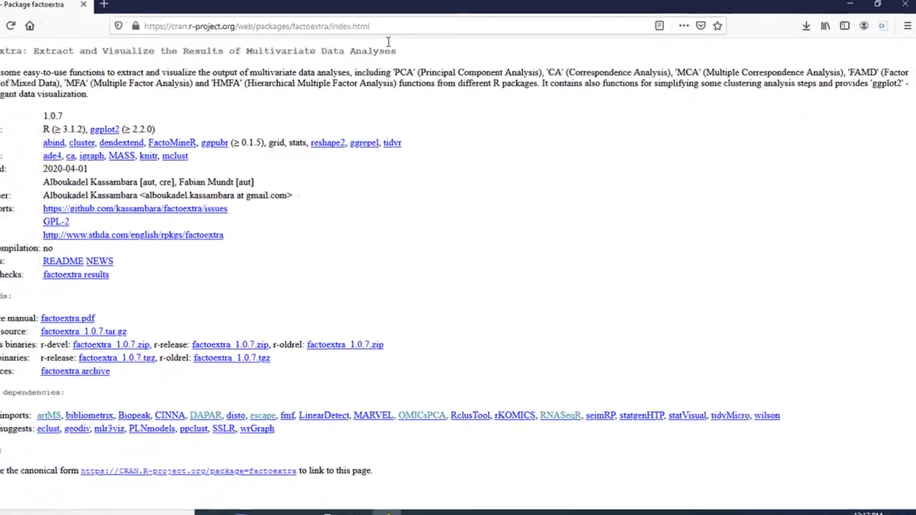
Step: In a new Firefox tab, search the web for "factoextra r CRAN" and open the CRAN page of the factoextra package
left_click(104, 3)
type("f")
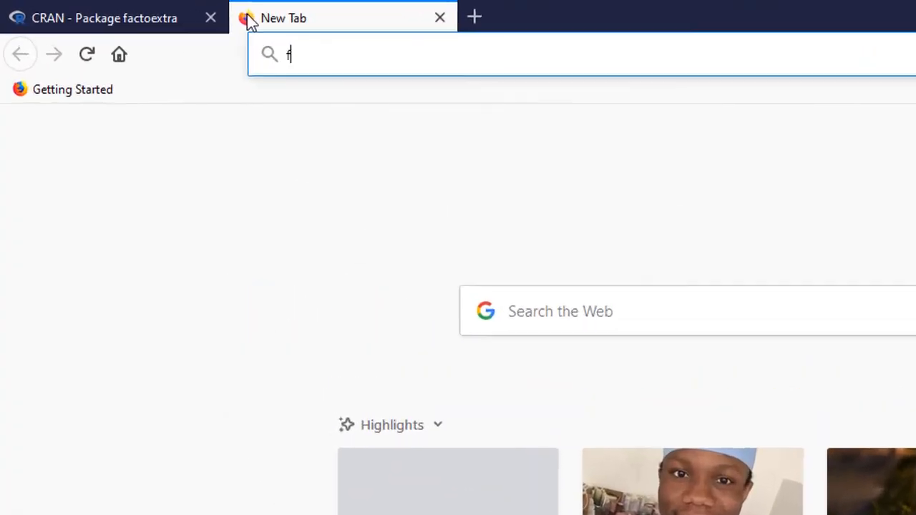
type("acto")
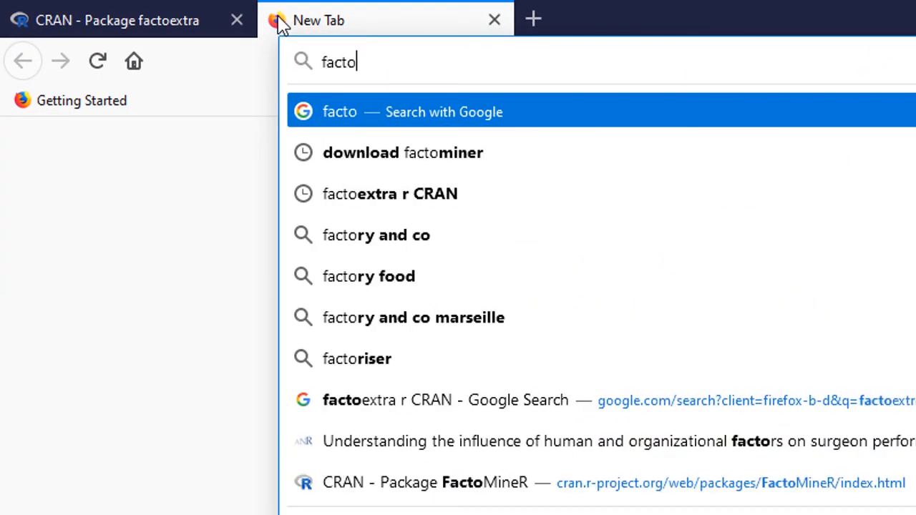
type("extr")
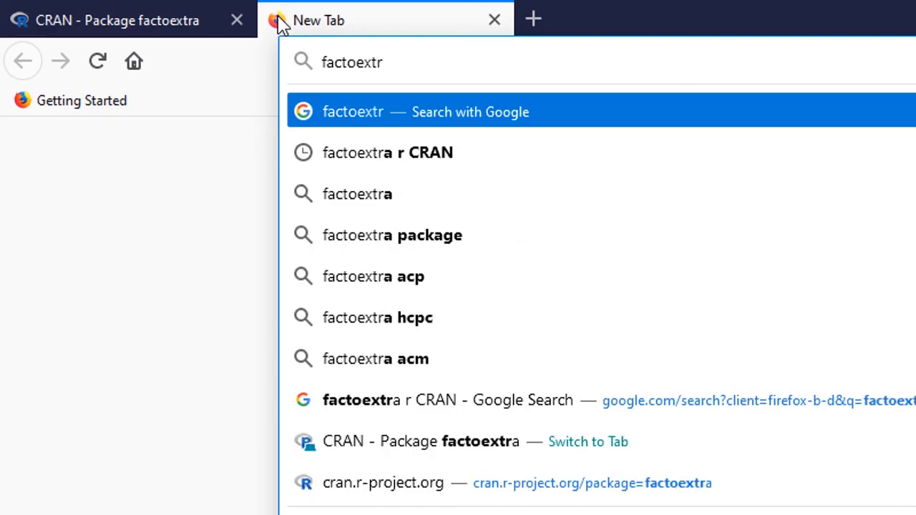
type("a ")
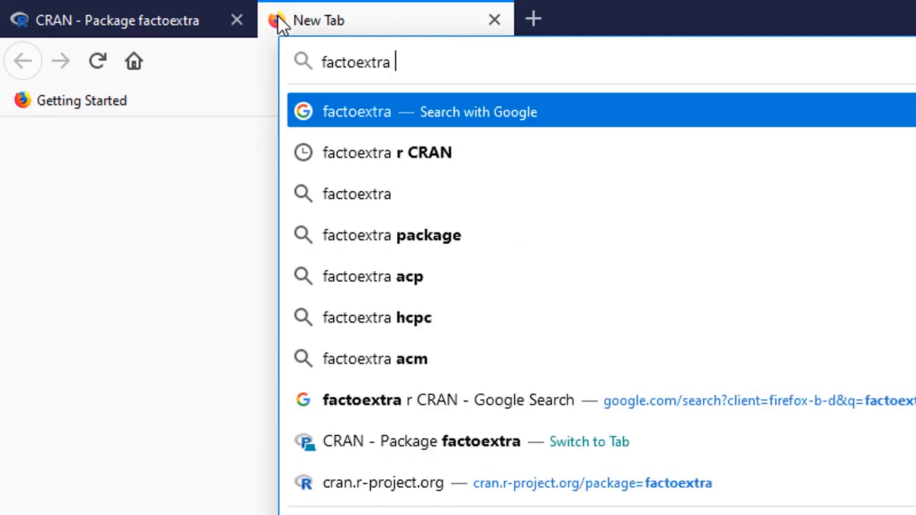
type("r")
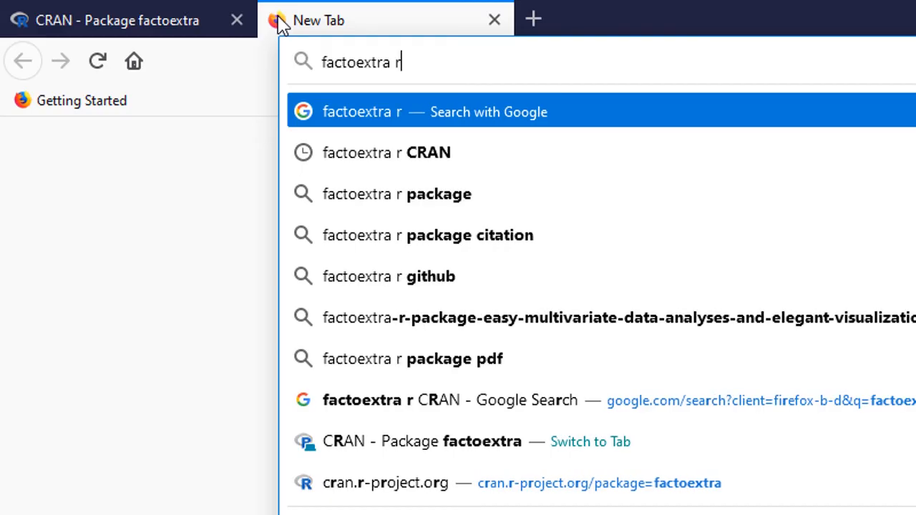
type(" CRAN")
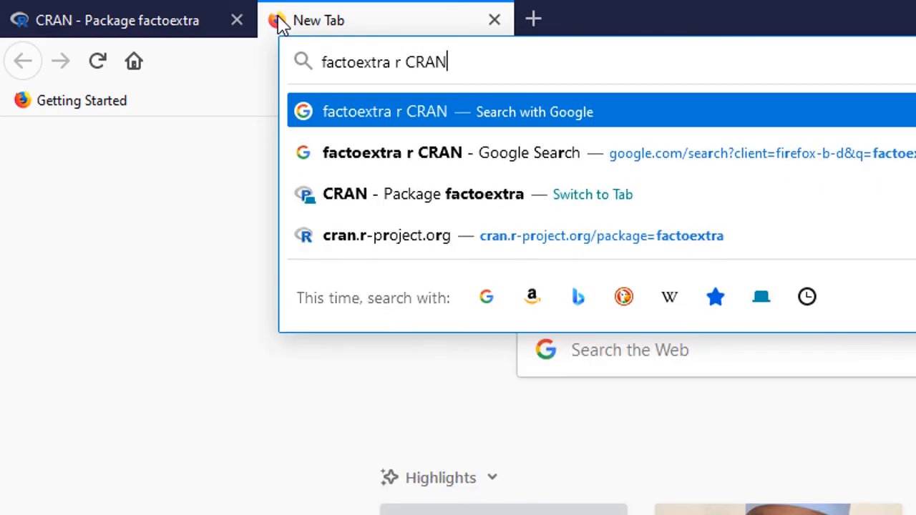
key("Return")
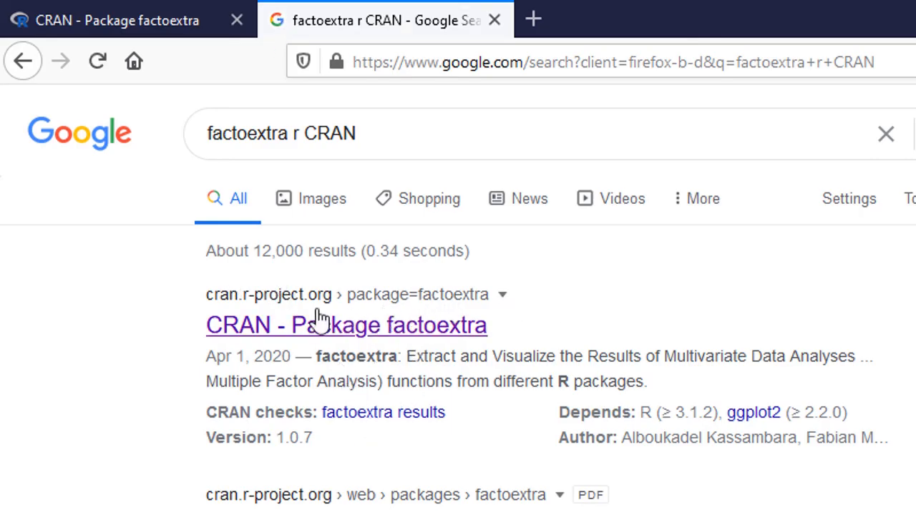
left_click(290, 330)
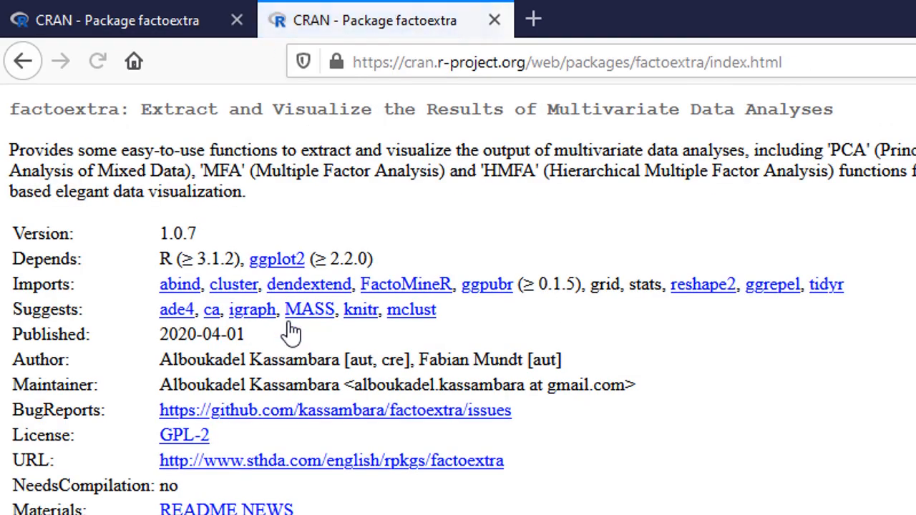